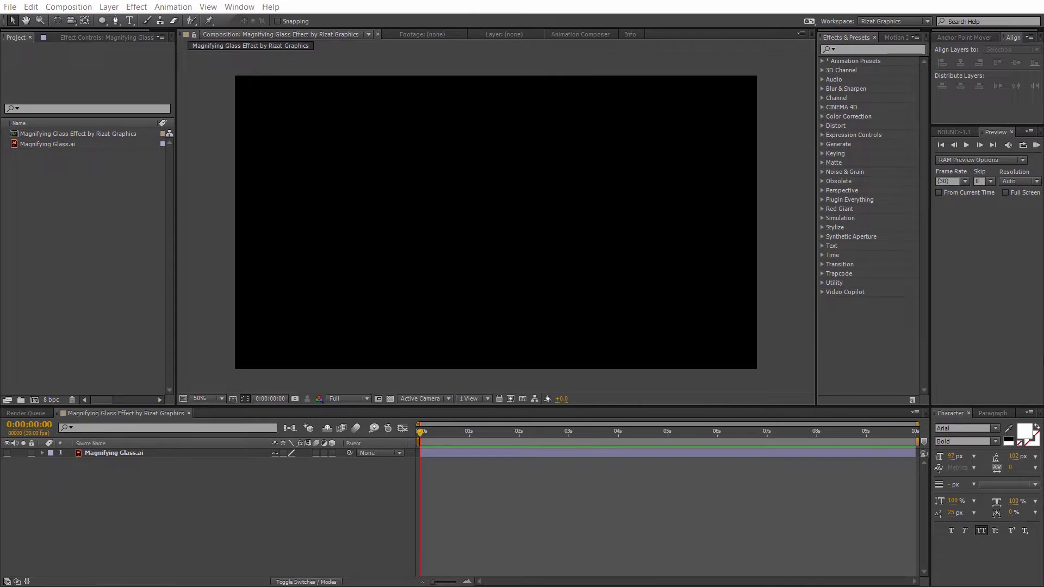
Step: Confirm the composition settings are 1920x1080, 30 fps and 10 seconds long
right_click(65, 132)
click(69, 139)
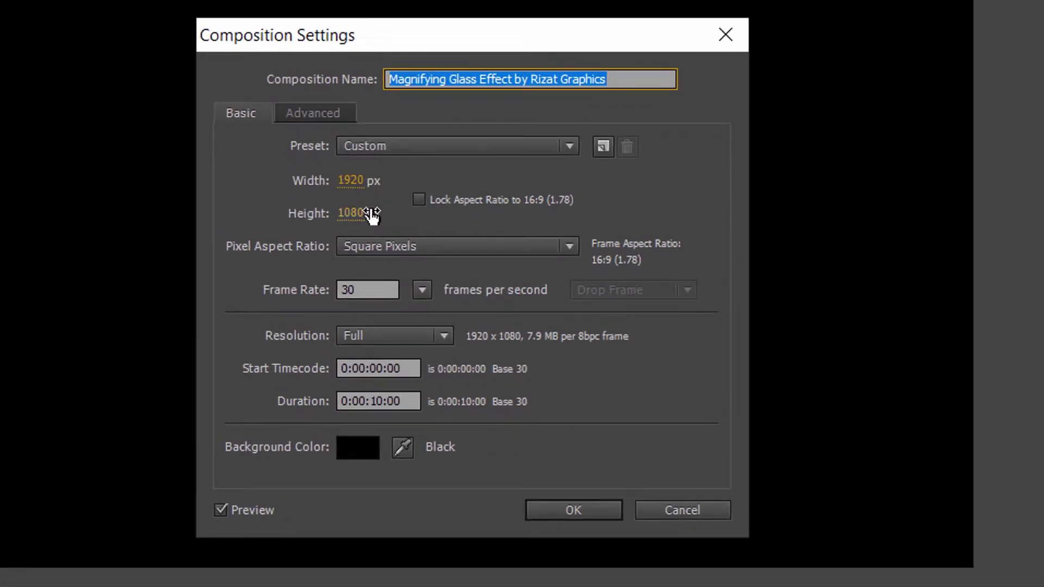
click(381, 288)
click(397, 402)
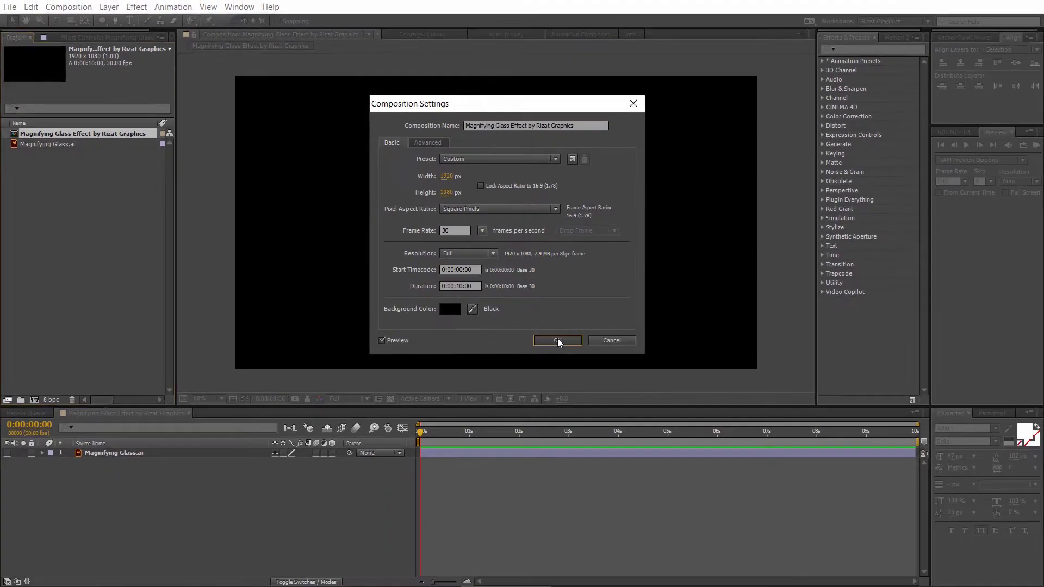
click(573, 510)
Step: Make the Magnifying Glass.ai layer visible and show the transparency checkerboard
click(601, 472)
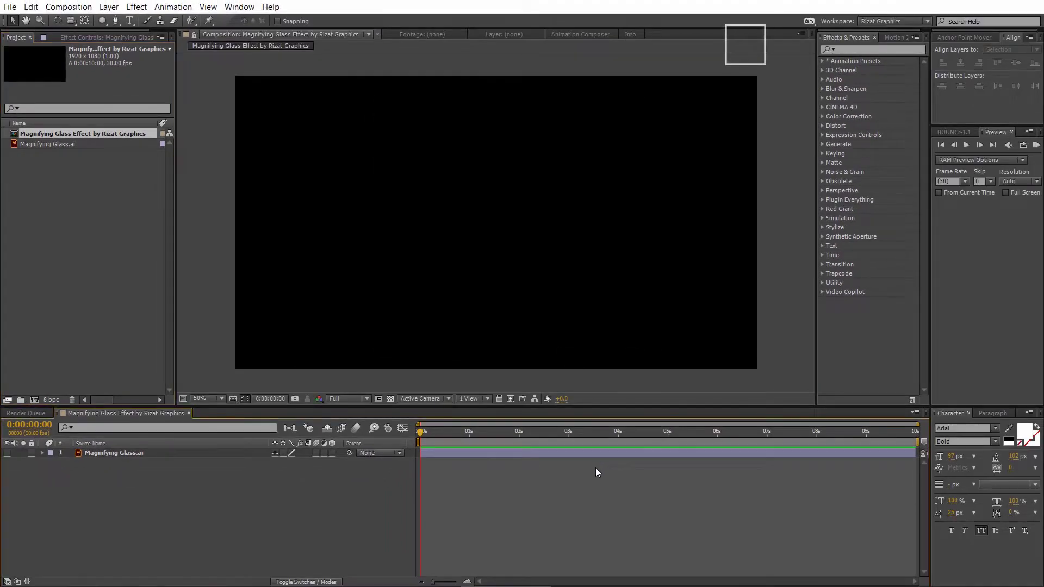
click(8, 453)
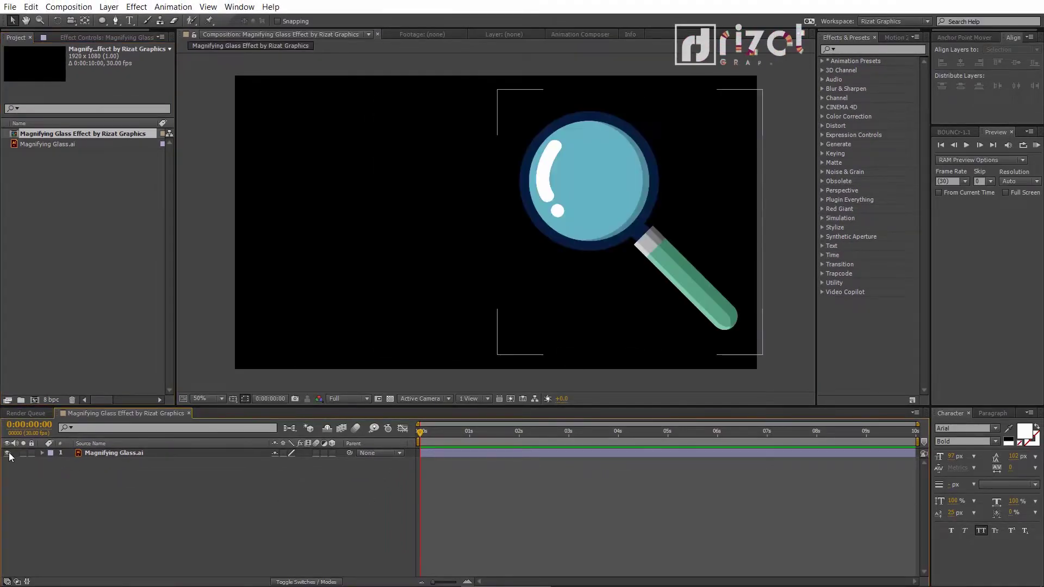
click(390, 399)
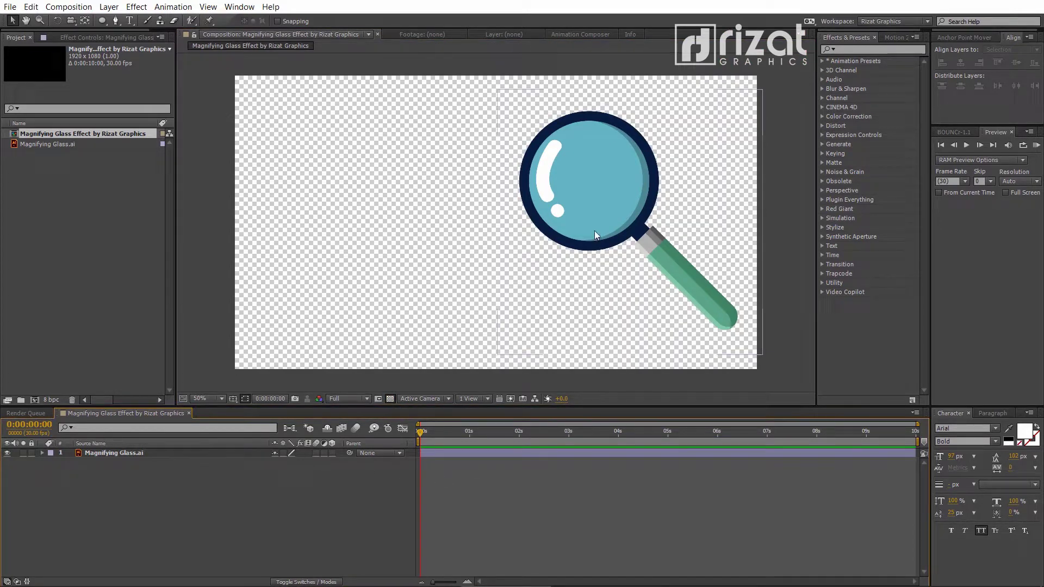
Step: Create the Magnifying Glass Outlines shape layer from Magnifying Glass.ai via Create Shapes from Vector Layer
right_click(155, 456)
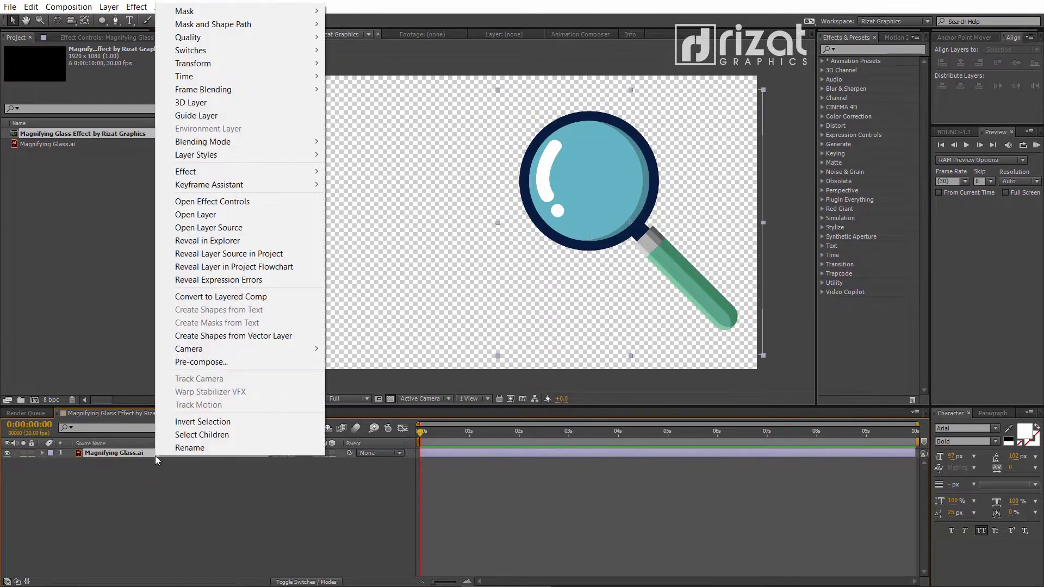
click(215, 337)
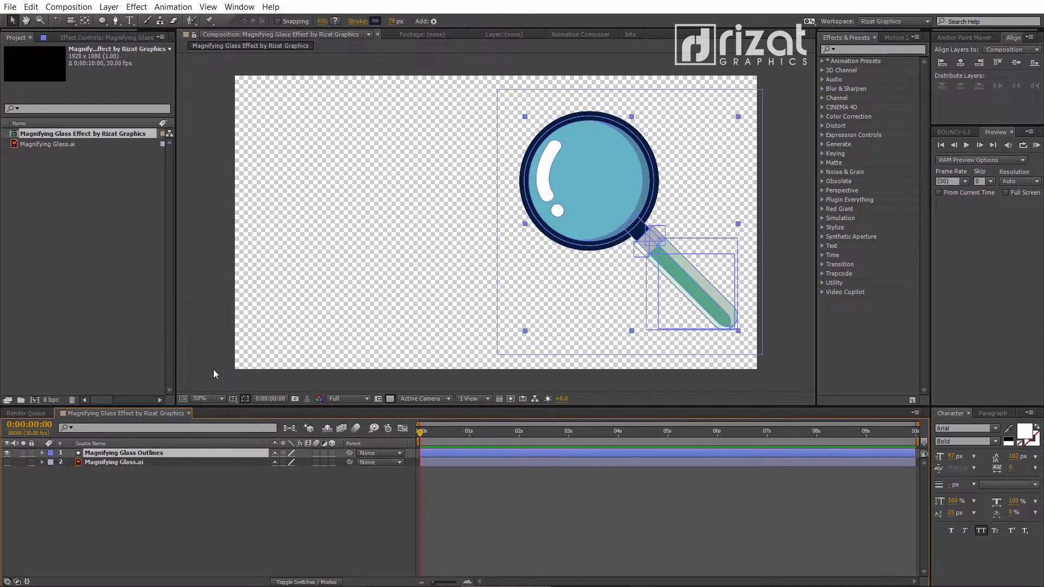
click(228, 482)
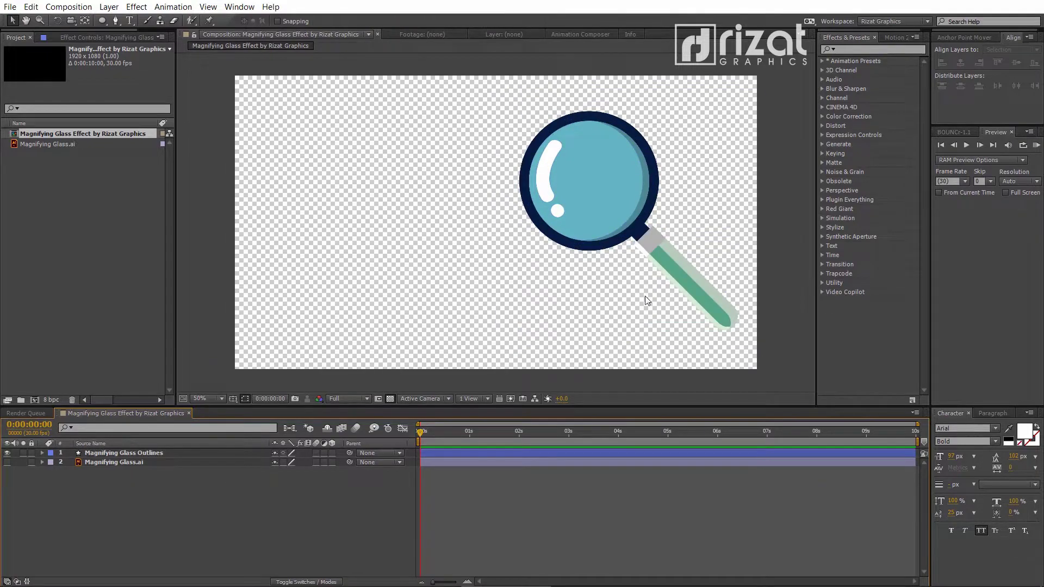
click(606, 193)
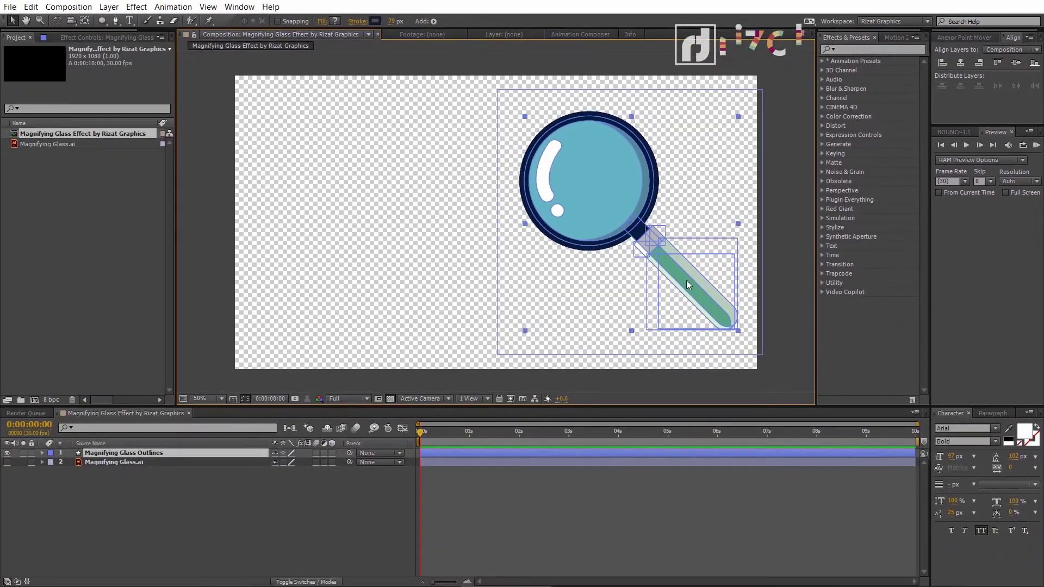
click(158, 477)
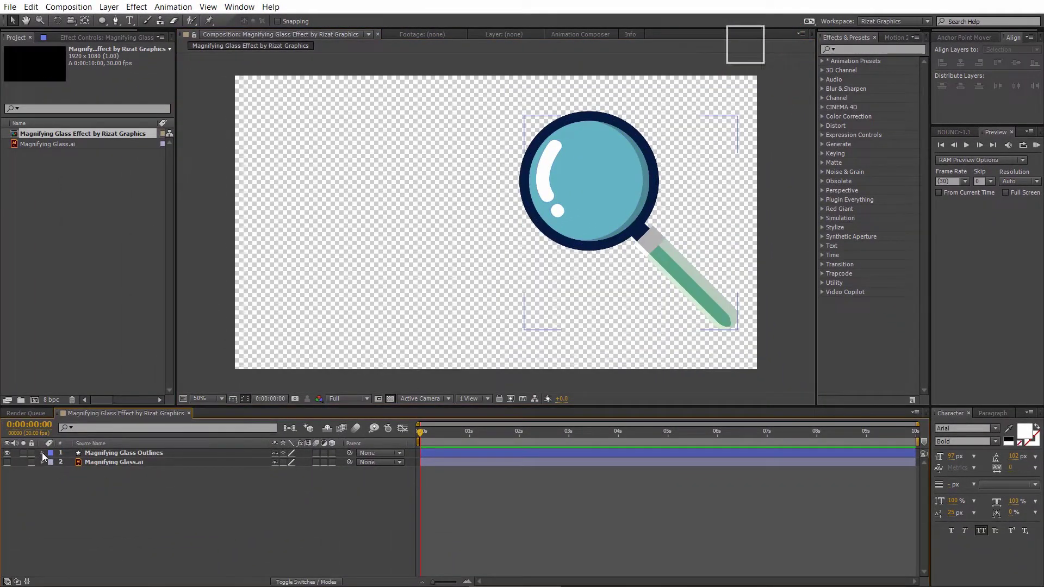
Step: Edit the Outlines groups' Fill 1 colours: clear lens, white rim, green handle
click(42, 453)
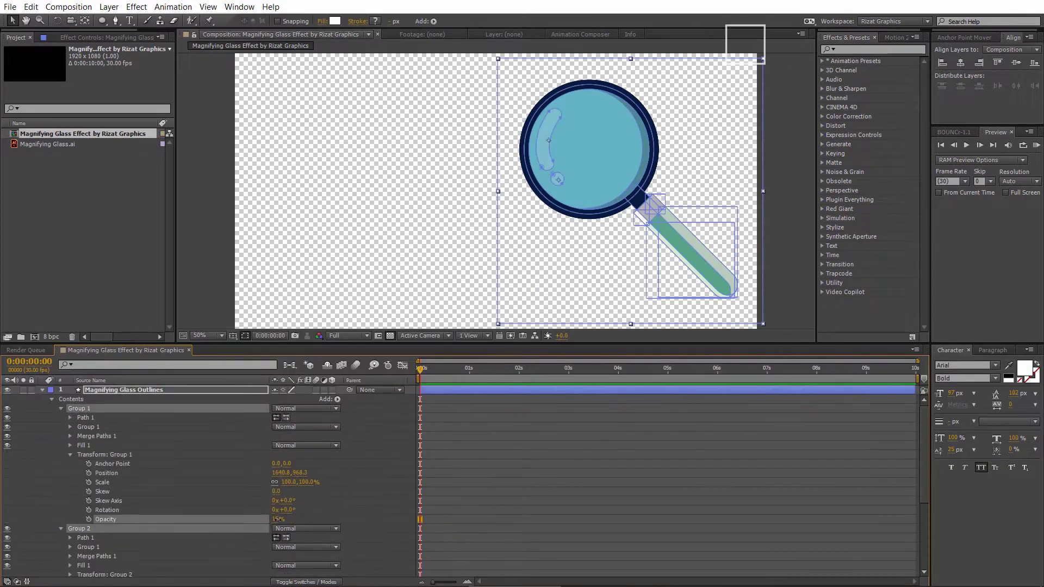
click(73, 427)
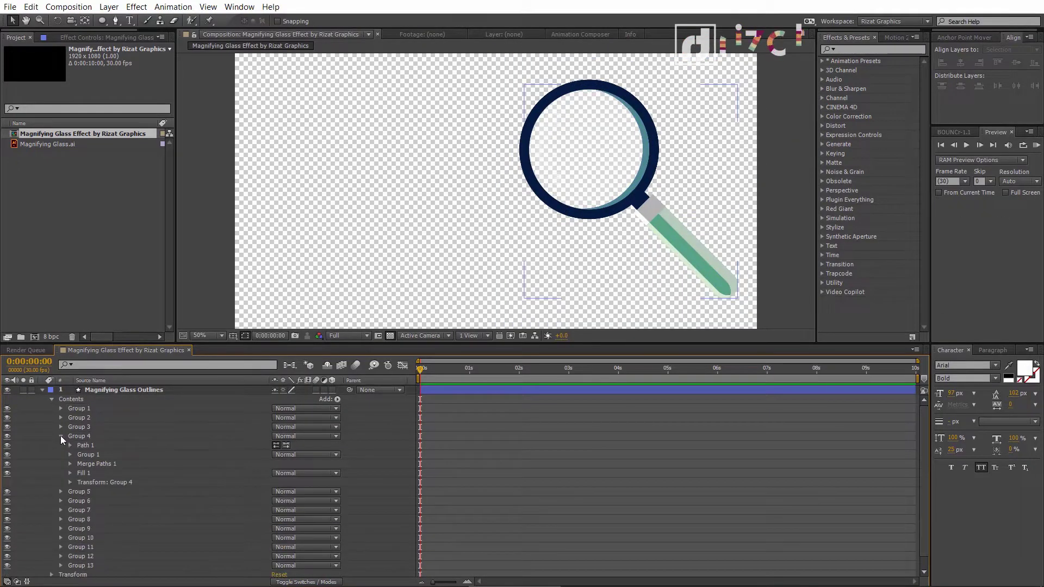
click(74, 455)
click(61, 464)
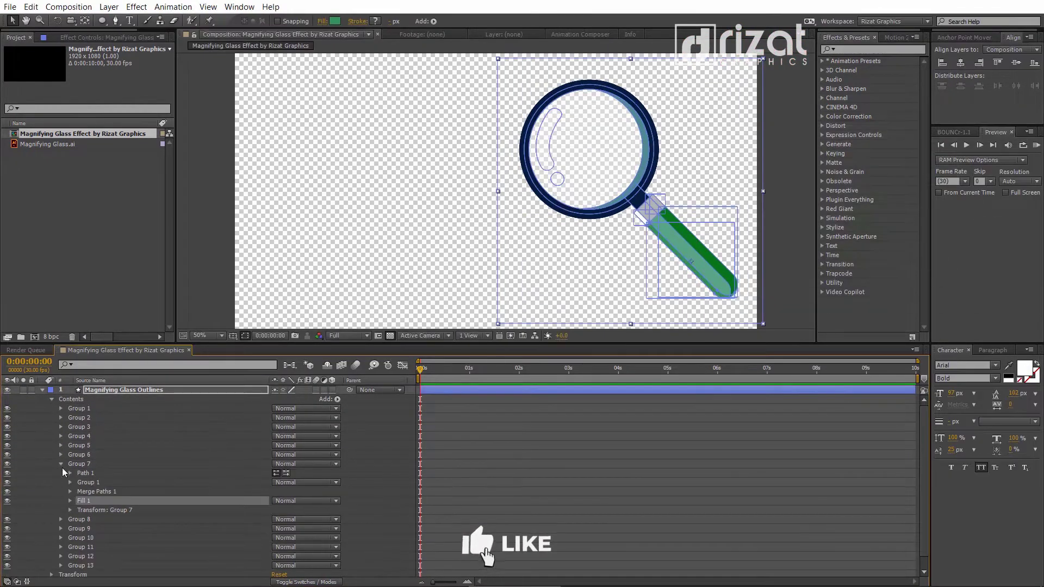
click(61, 464)
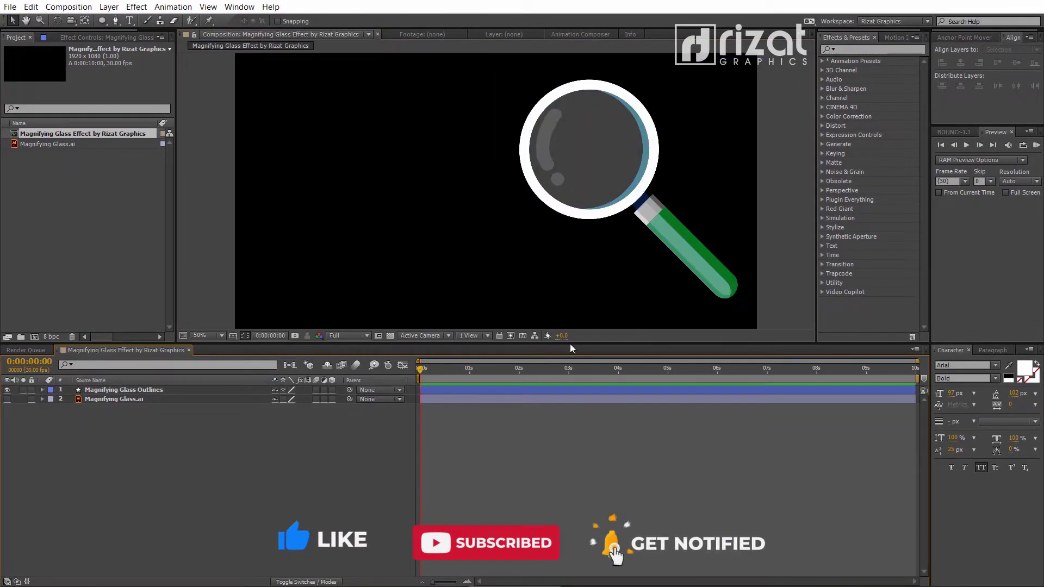
drag(570, 344, 573, 414)
click(390, 406)
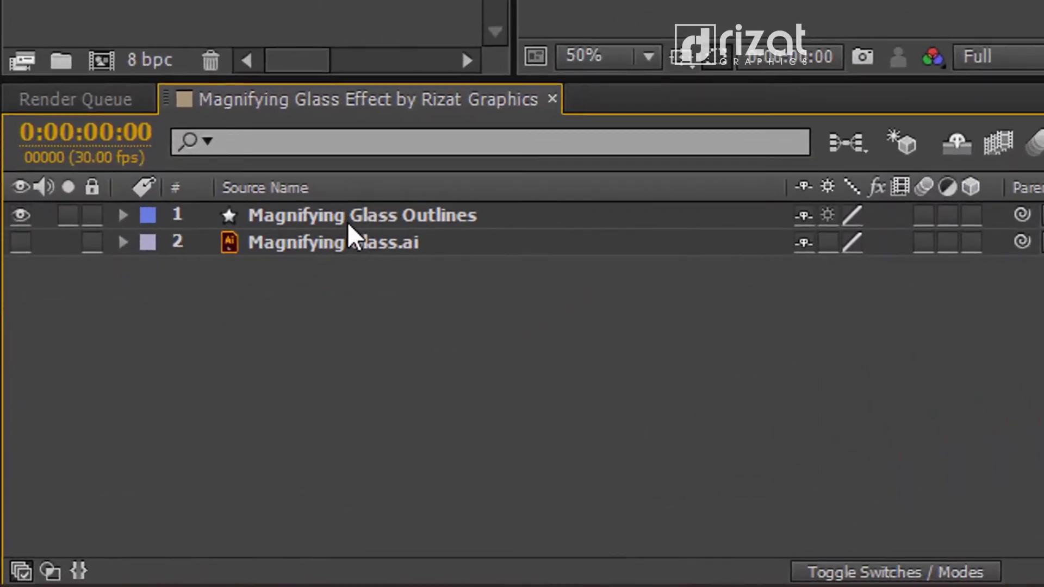
Step: Delete the original Magnifying Glass.ai layer and add a new Null Object, Null 1
click(190, 405)
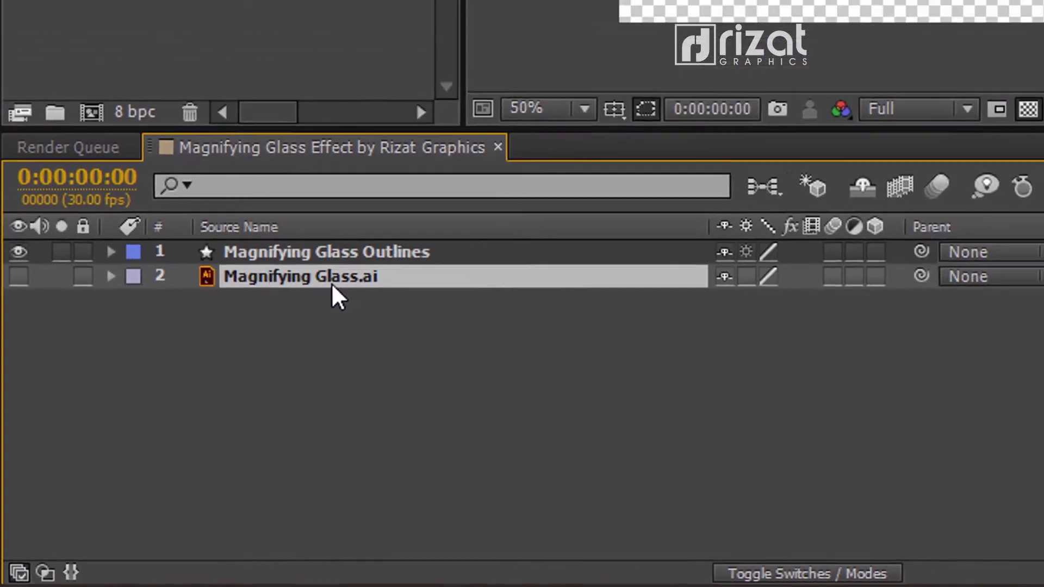
key(Delete)
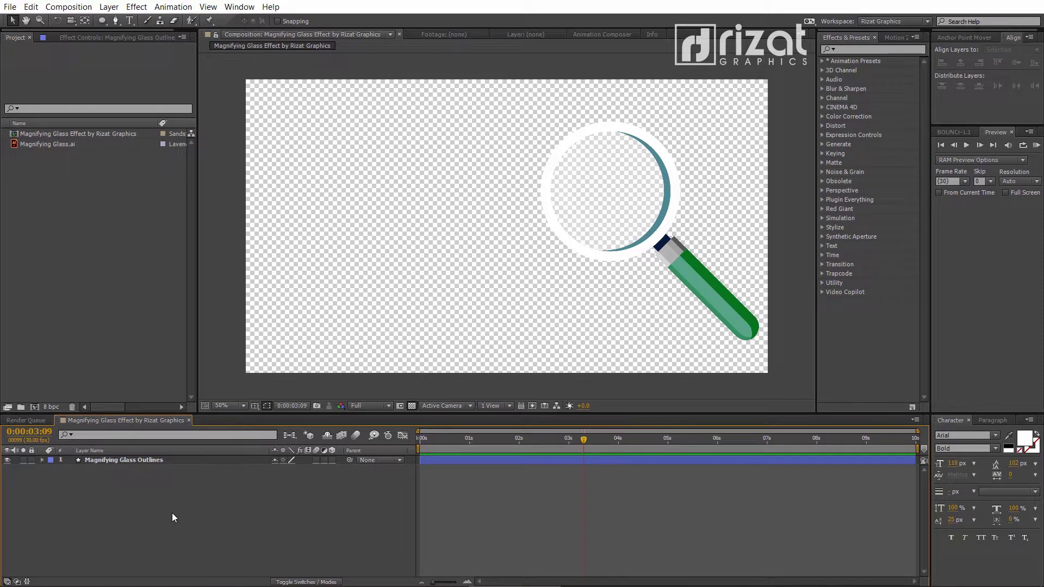
click(110, 7)
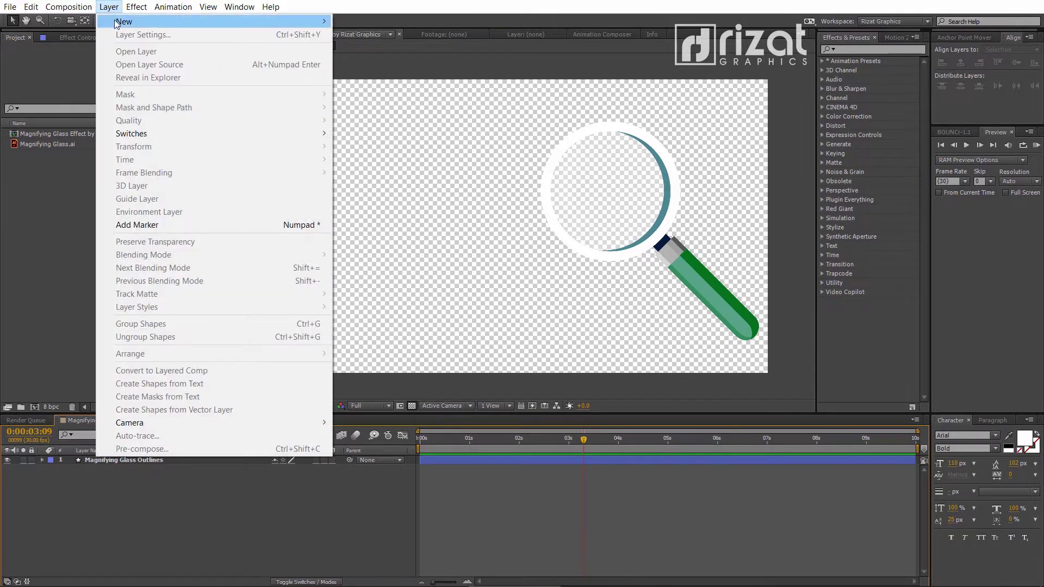
mouse_move(117, 22)
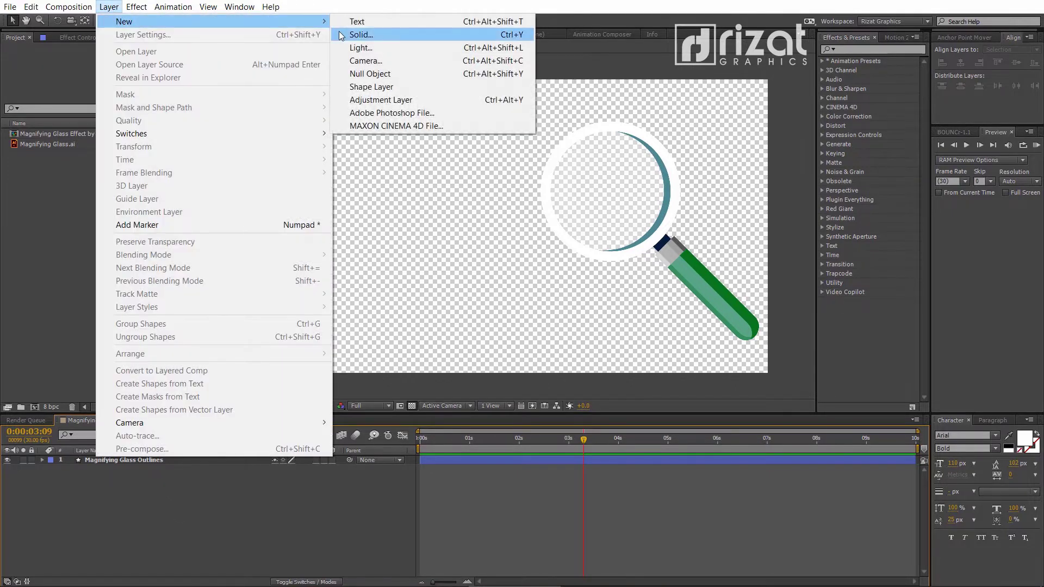
click(381, 75)
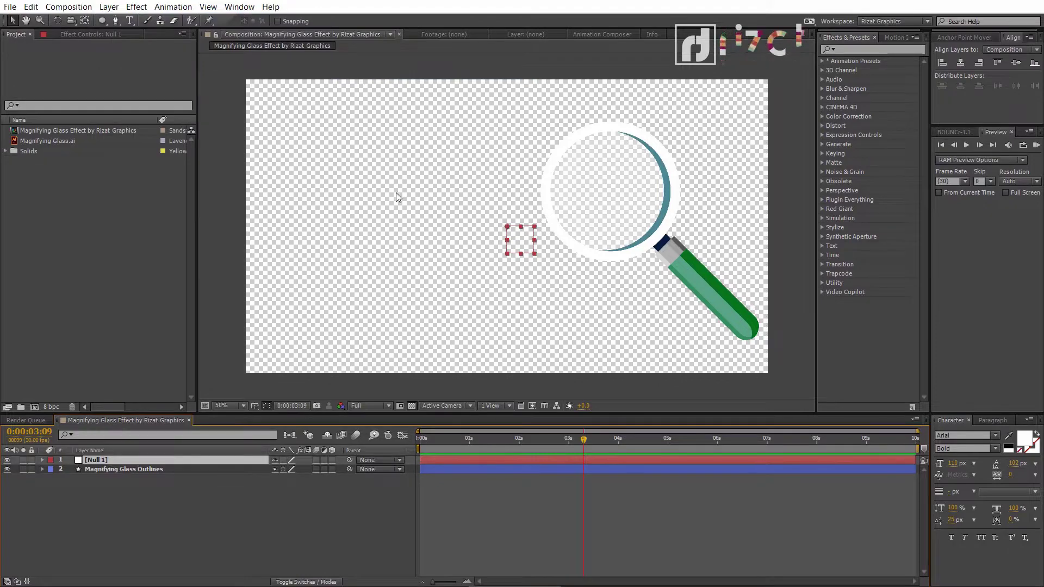
Step: Centre Null 1's anchor point and place the null at the centre of the lens
click(951, 39)
click(959, 72)
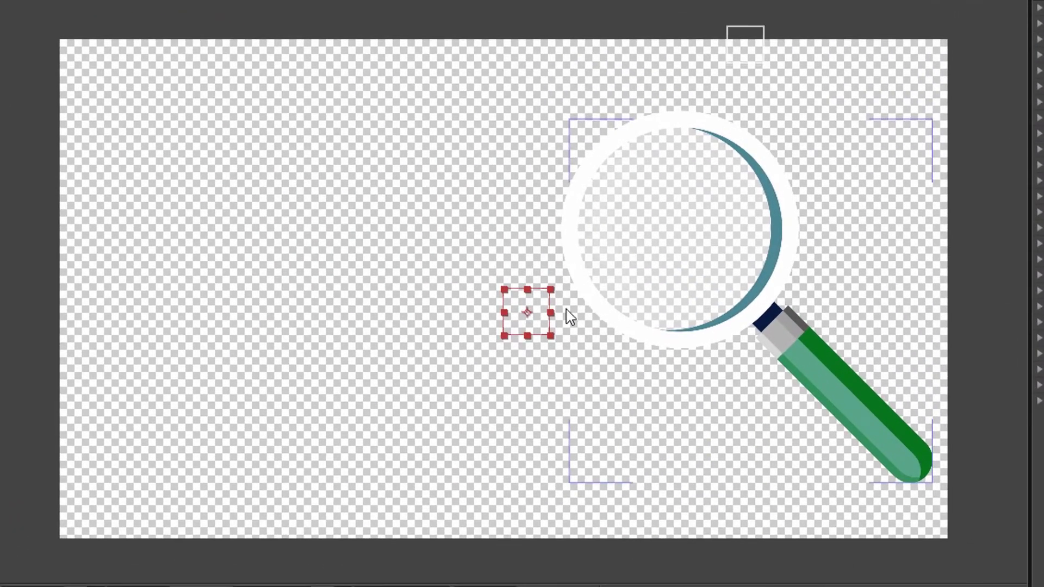
drag(530, 321, 668, 241)
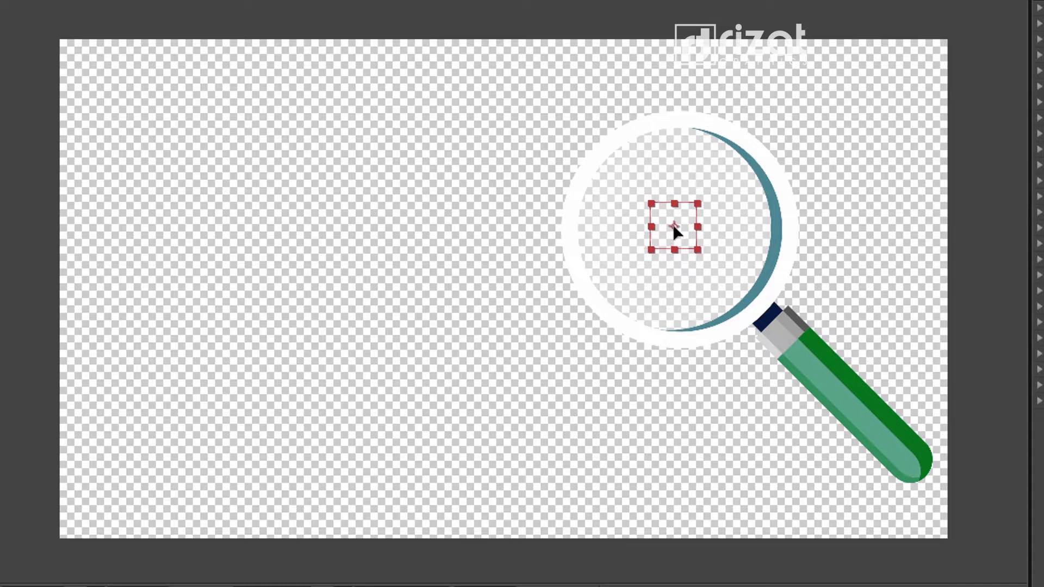
drag(678, 227, 677, 223)
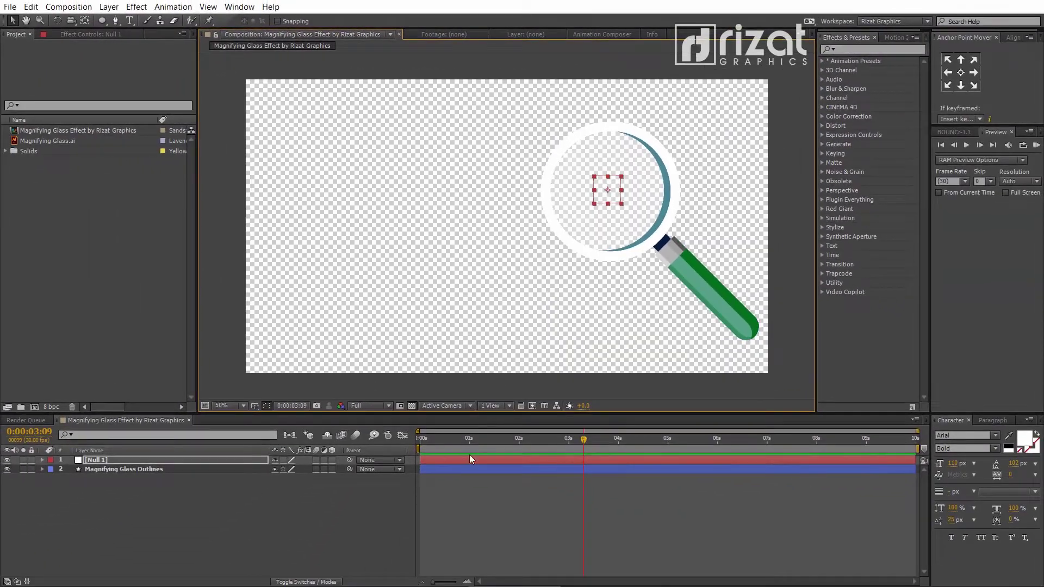
click(480, 495)
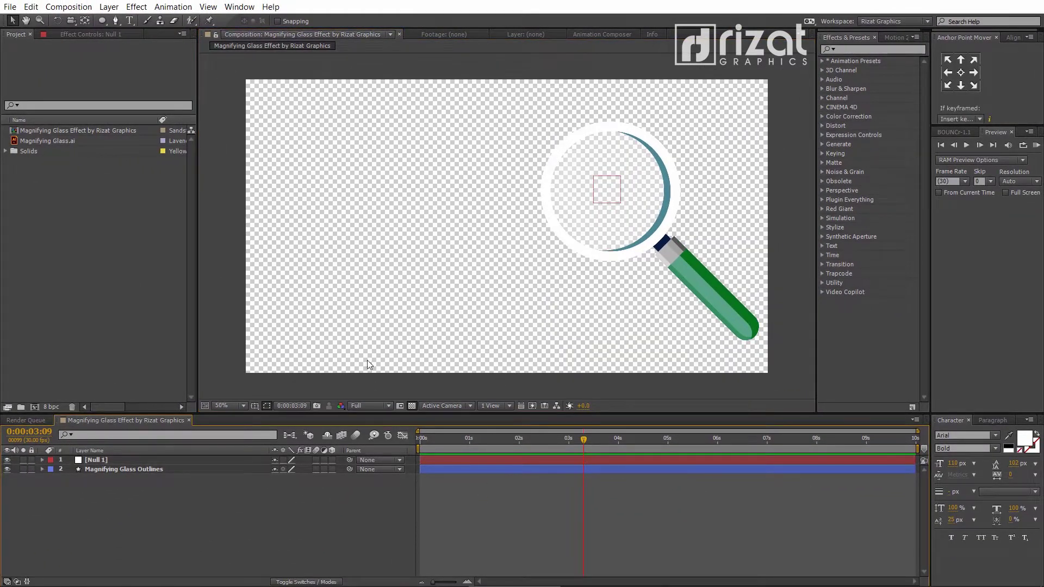
Step: Parent the Magnifying Glass Outlines layer to Null 1
click(135, 458)
click(166, 469)
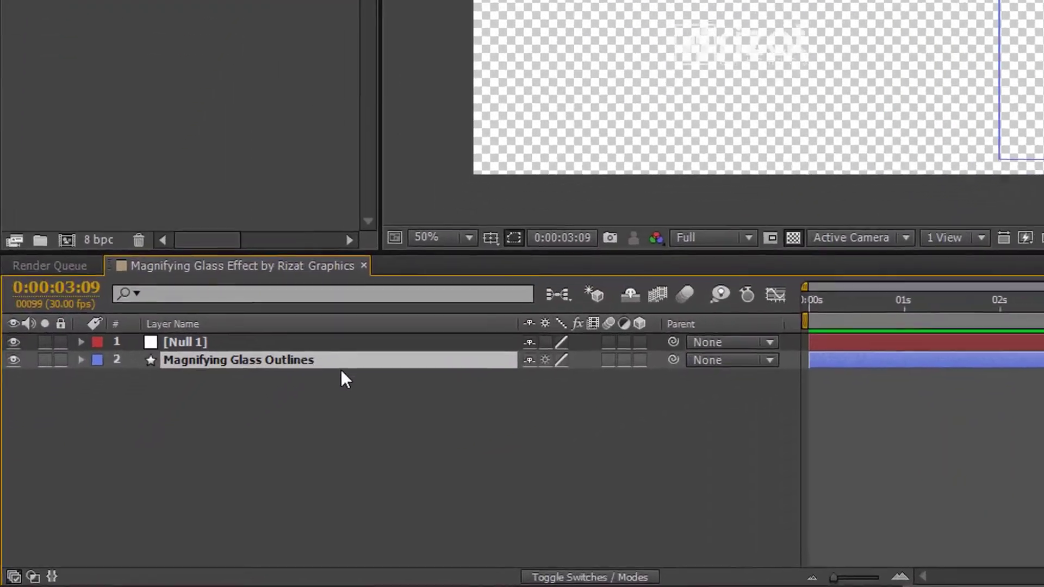
drag(701, 349, 482, 335)
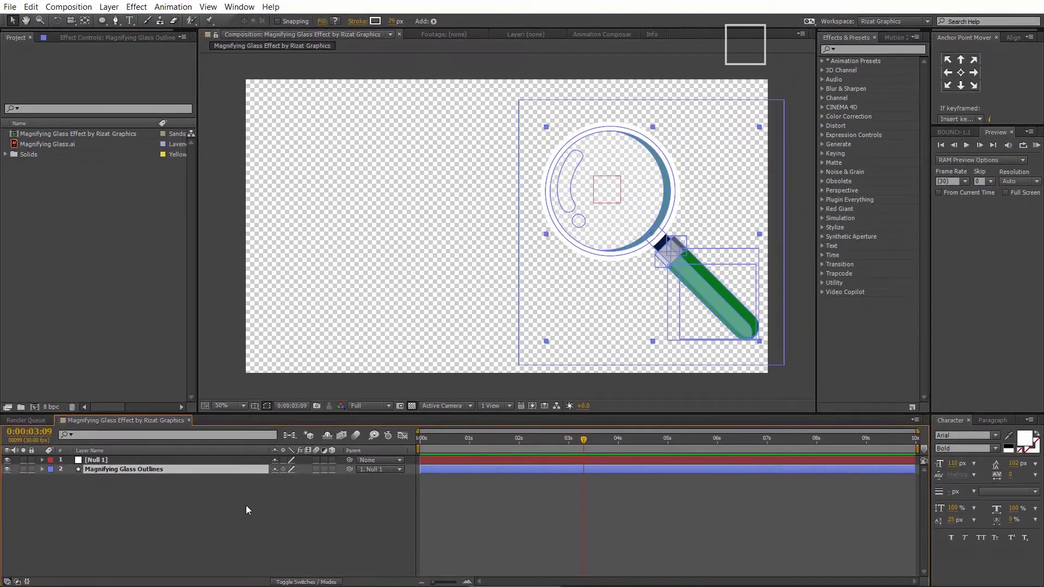
click(246, 509)
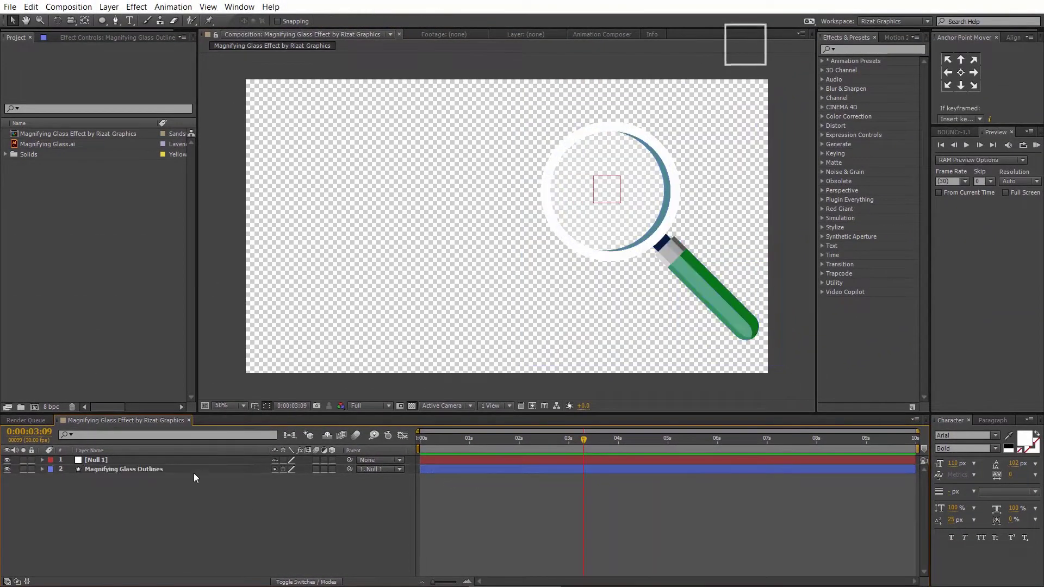
Step: Move Null 1 down-left to position 1038, 522, carrying the magnifier with it
click(185, 460)
key(p)
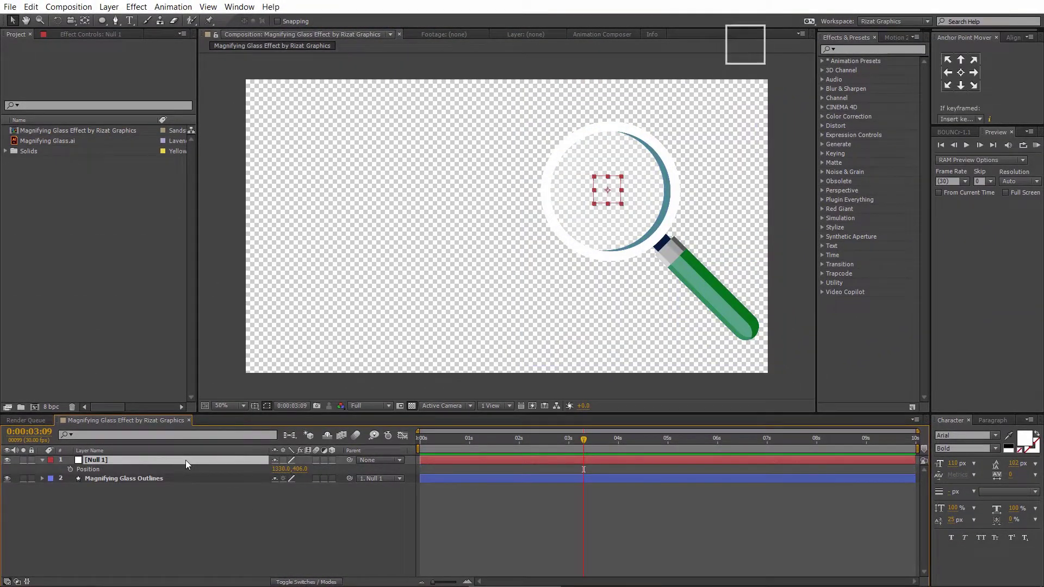
drag(661, 203, 609, 211)
click(175, 505)
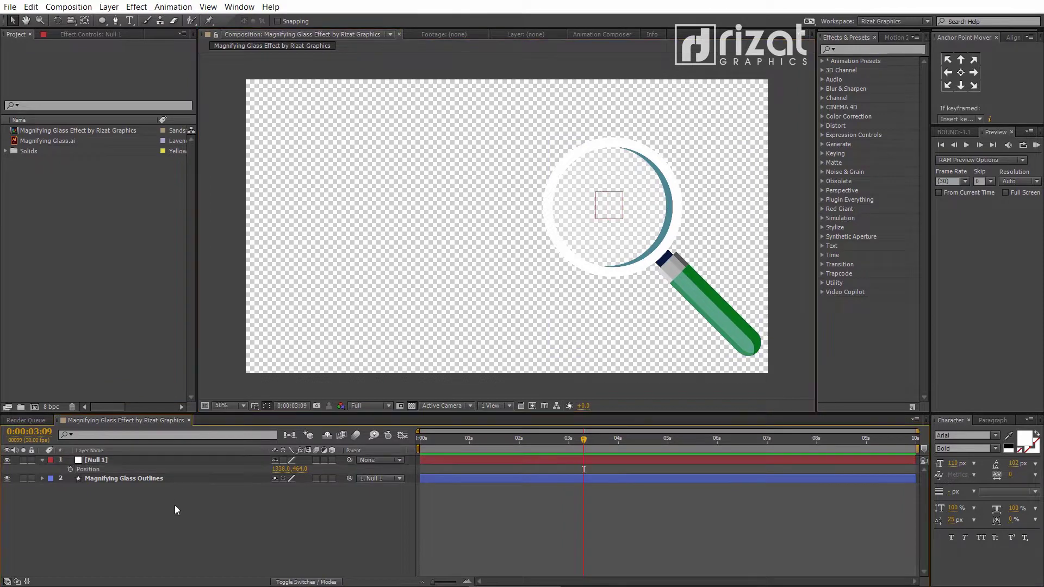
click(42, 460)
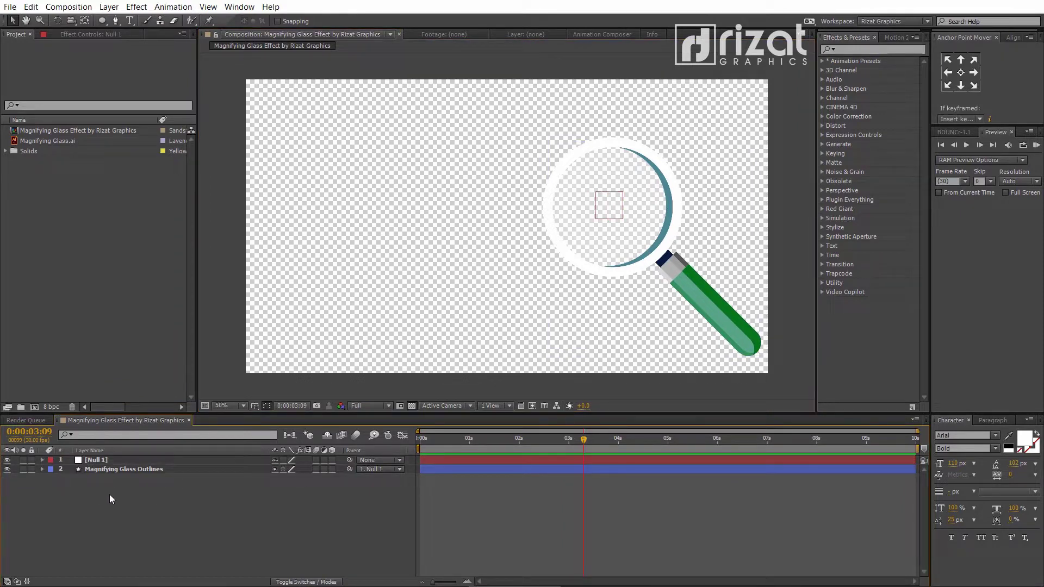
Step: Add Adjustment Layer 1 and move it to the bottom of the layer stack
click(108, 7)
mouse_move(125, 21)
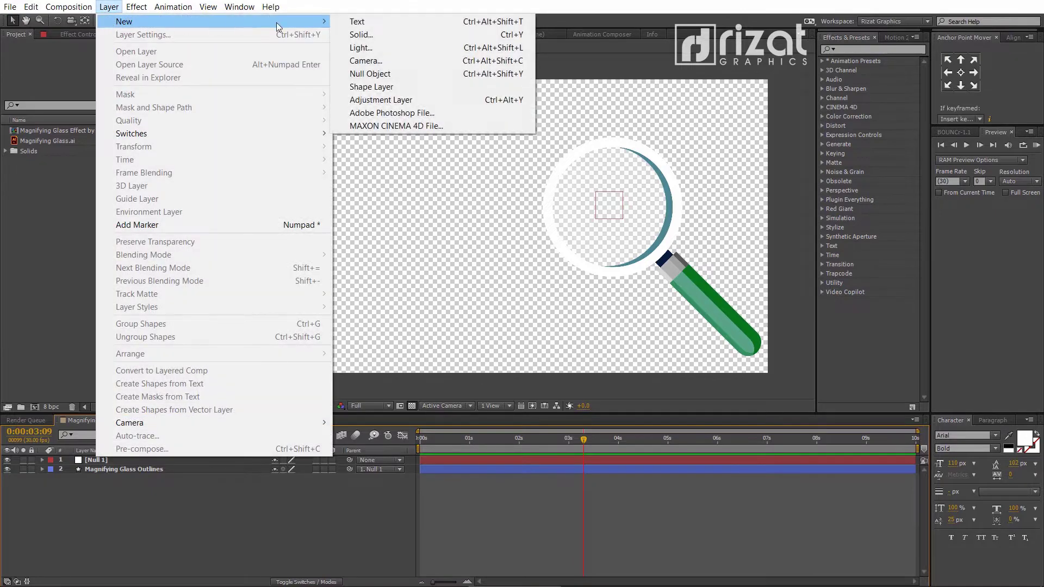
click(363, 101)
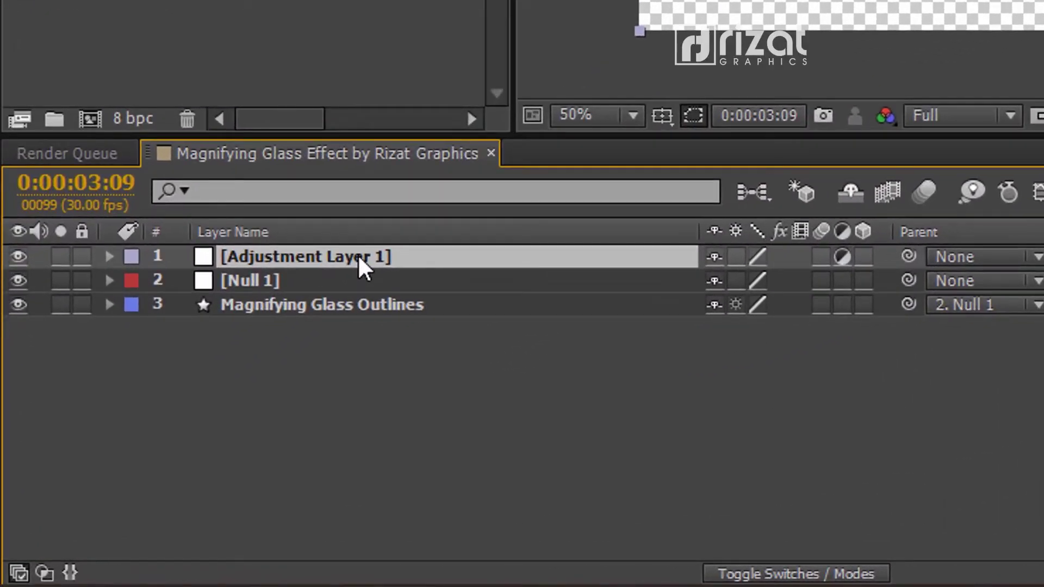
drag(359, 256, 348, 334)
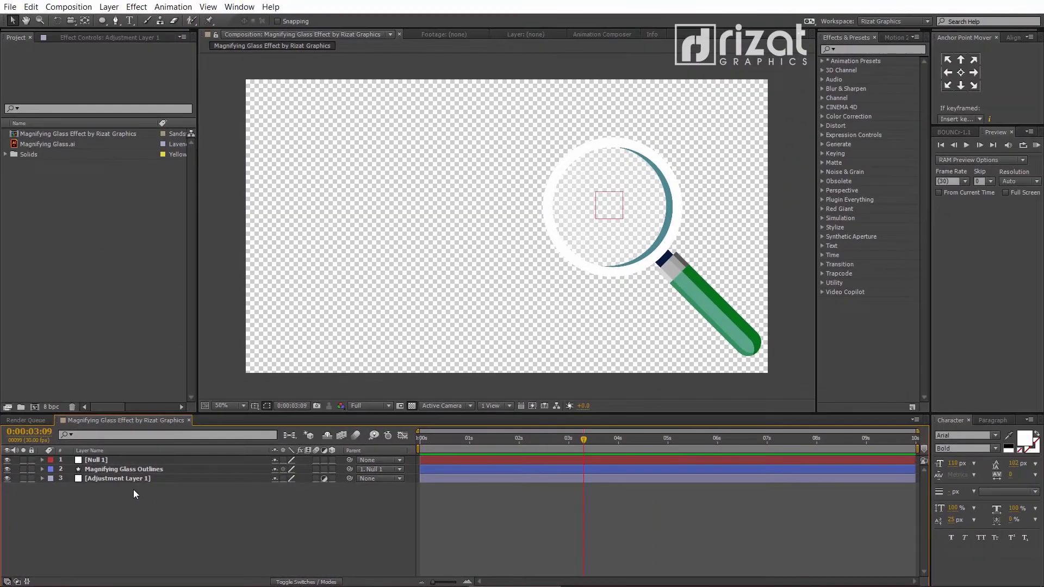
click(136, 479)
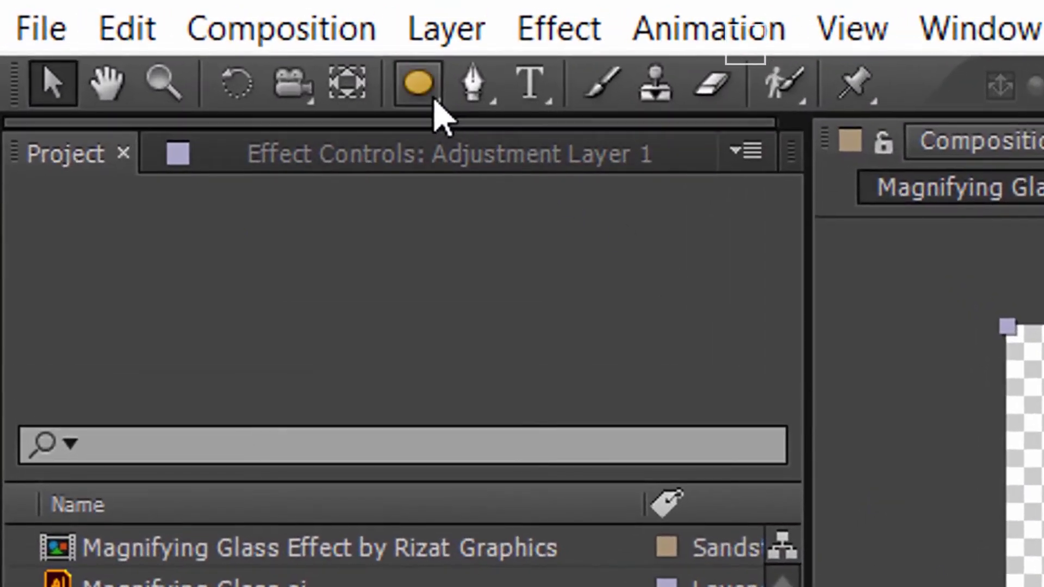
Step: Draw an ellipse mask over the lens on Adjustment Layer 1 and parent it to Null 1
drag(435, 100, 775, 371)
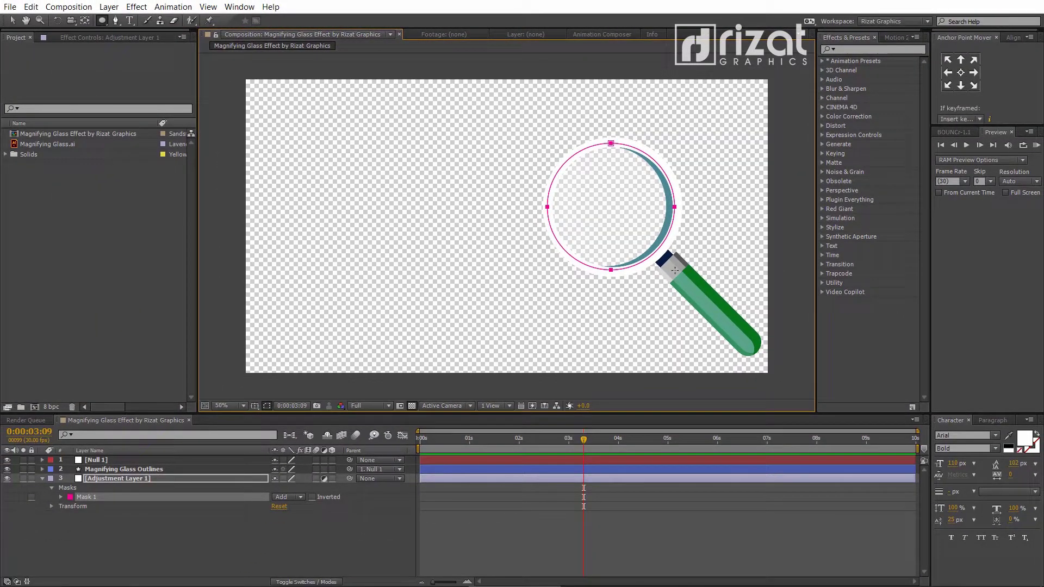
drag(675, 270, 676, 272)
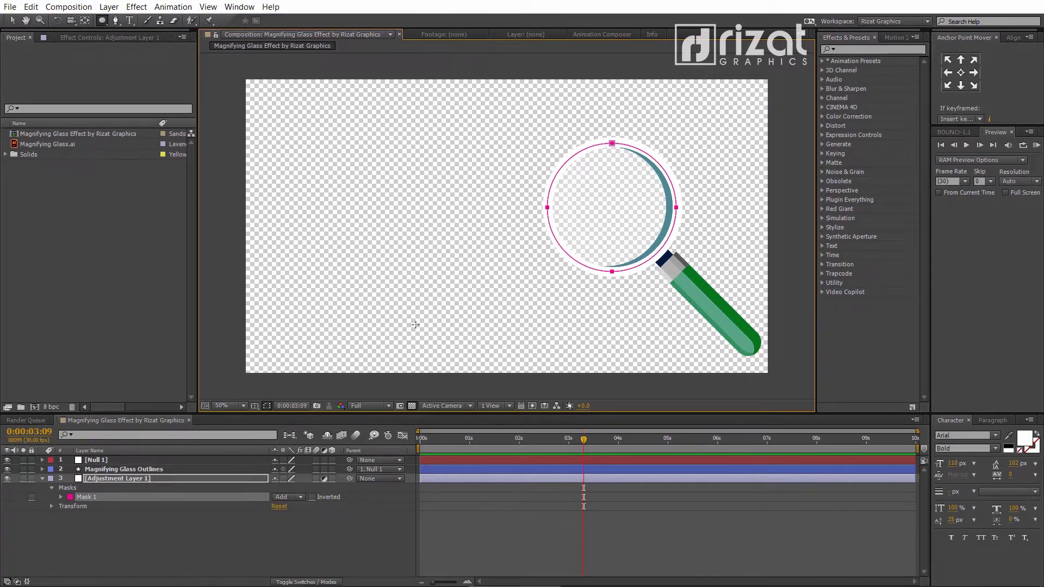
click(43, 479)
click(95, 477)
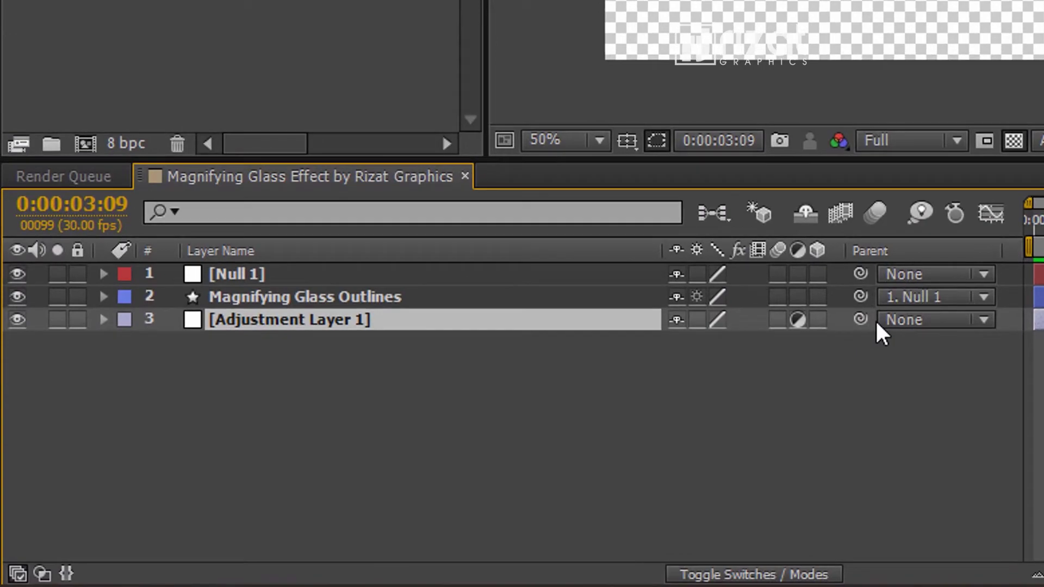
drag(861, 319, 485, 276)
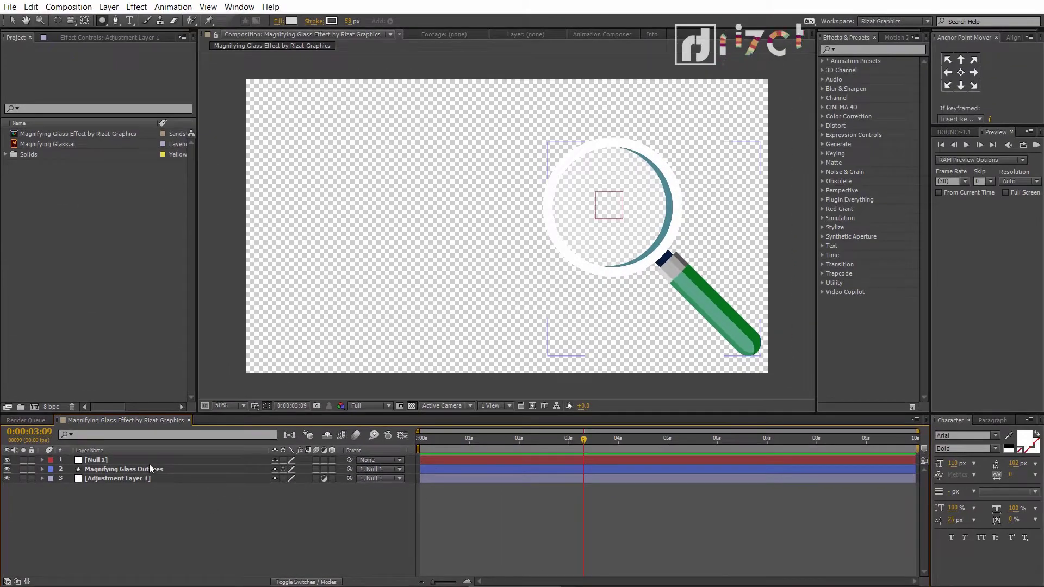
Step: Nudge Null 1 up and left so the magnifier and lens mask follow
click(365, 276)
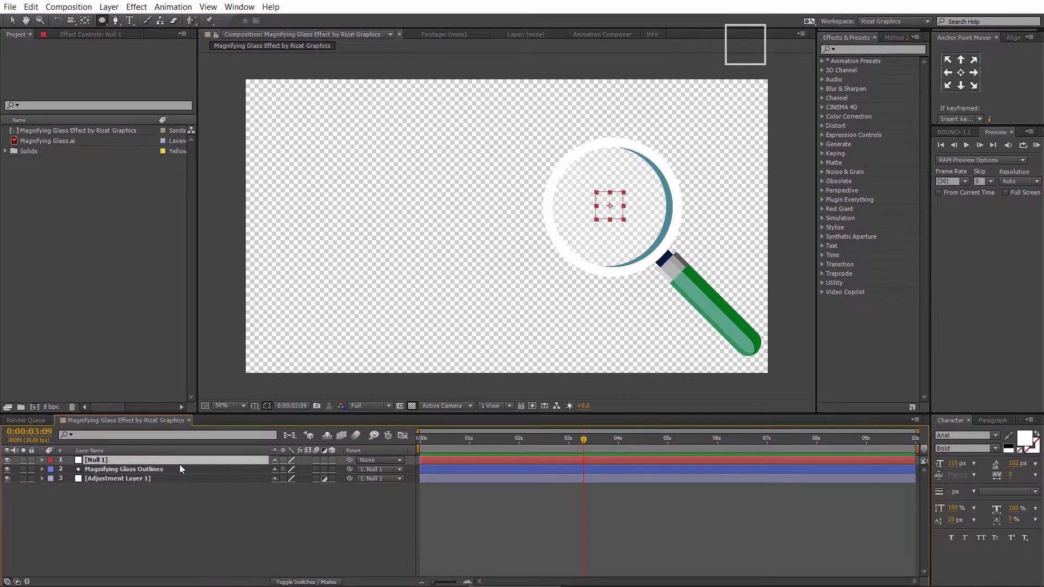
key(p)
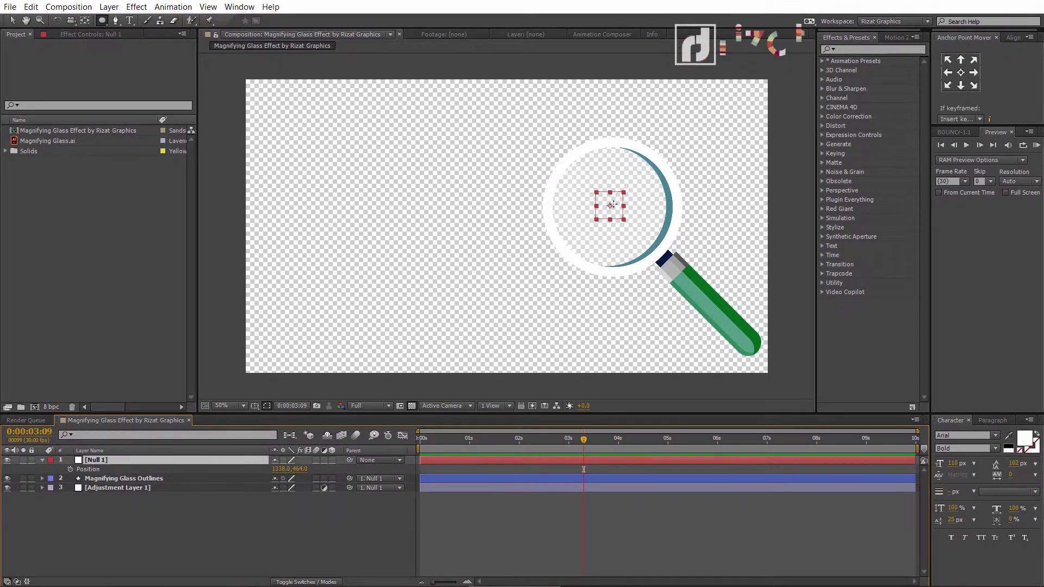
key(v)
mouse_move(613, 207)
mouse_down()
mouse_move(579, 219)
mouse_move(513, 168)
mouse_move(536, 213)
mouse_move(513, 180)
mouse_move(637, 209)
mouse_move(624, 190)
mouse_up()
click(194, 523)
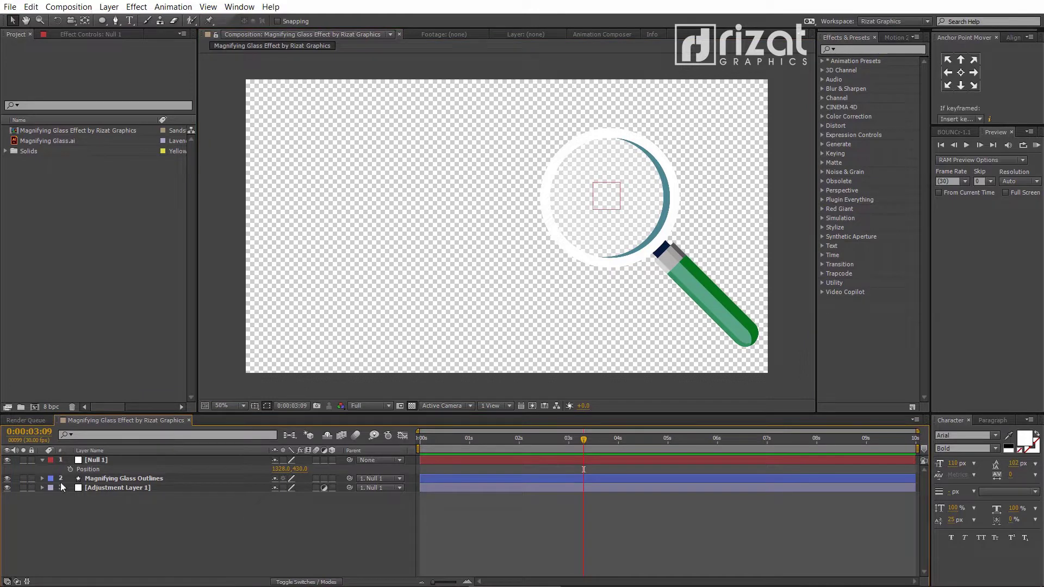
click(42, 460)
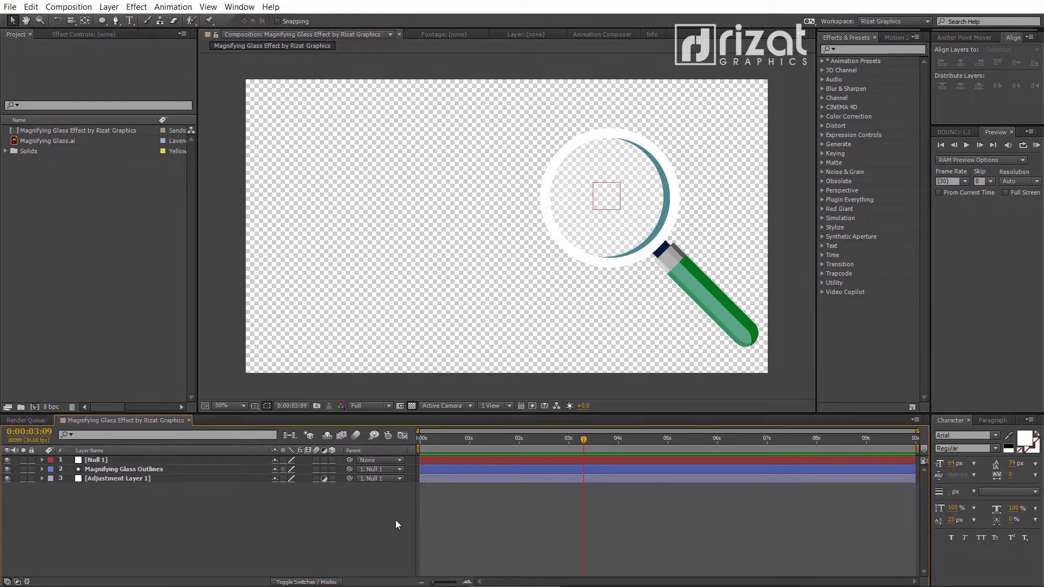
Step: Over a black background, type the text 'Magnifying Glas Effect in Adobe After Effects'
click(412, 406)
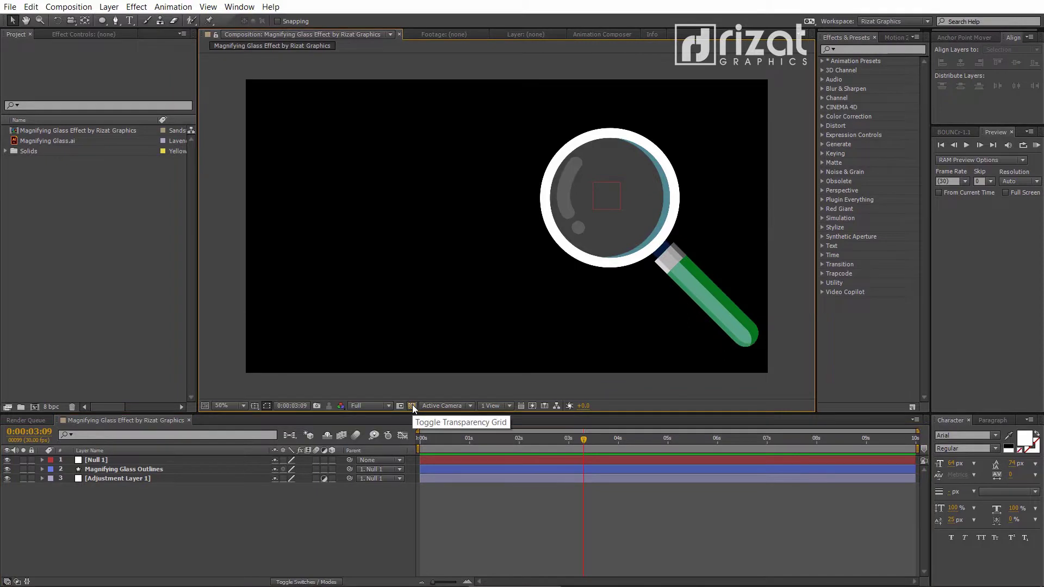
click(130, 25)
click(402, 242)
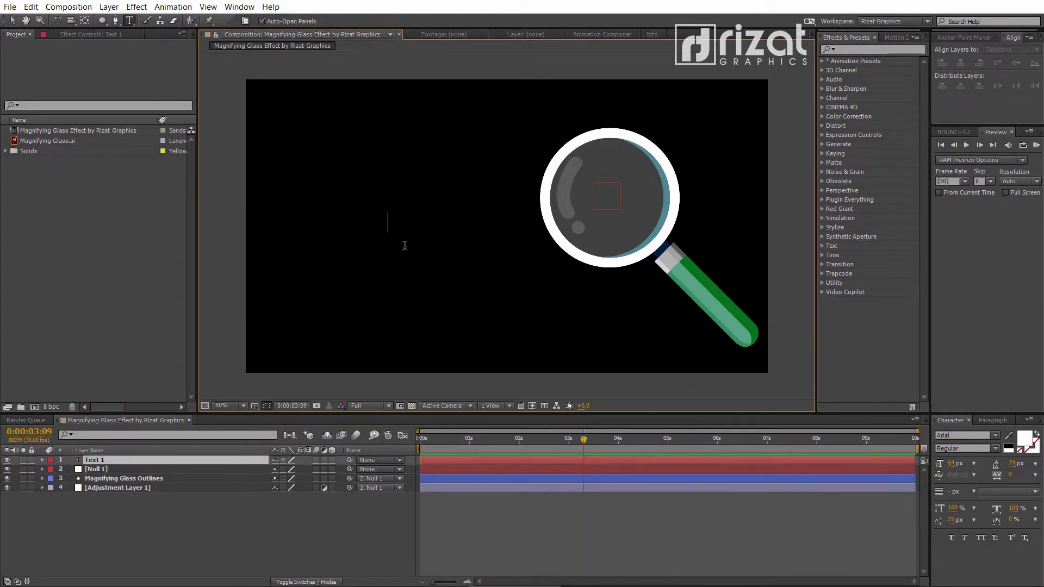
text(Magnifying G)
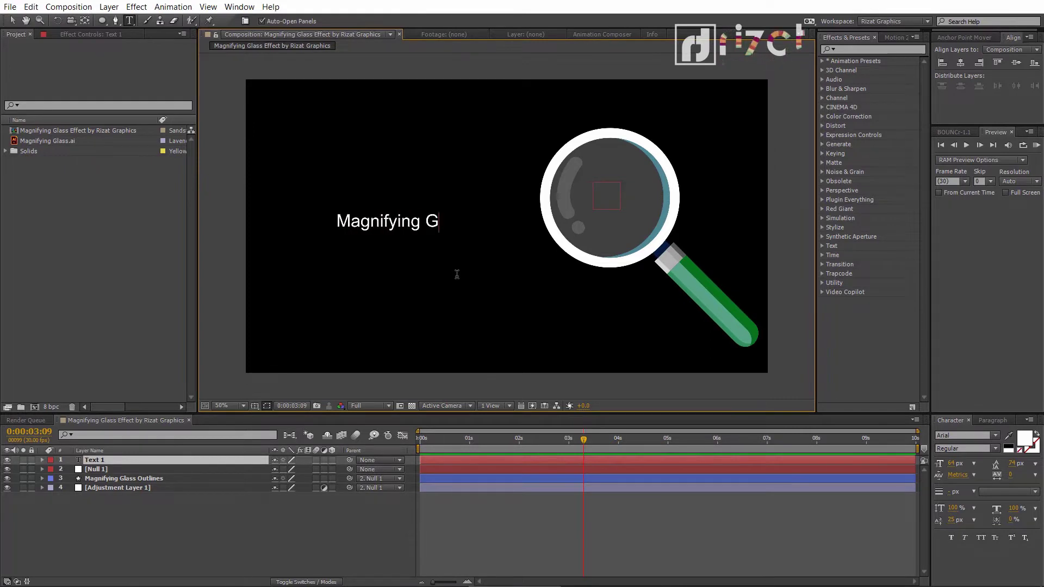
text(la s Effecr)
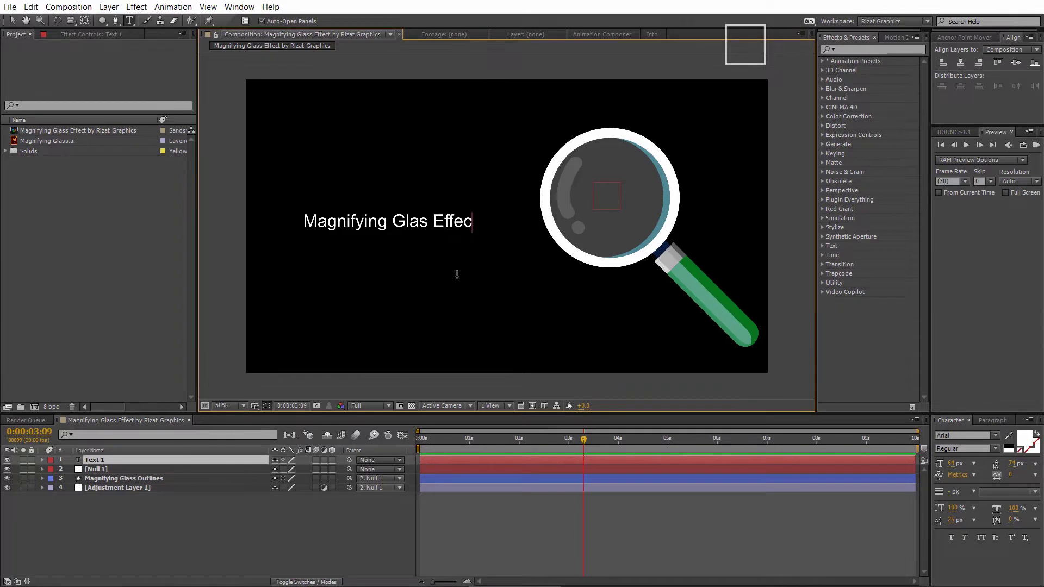
key(BackSpace)
text(t in Ad)
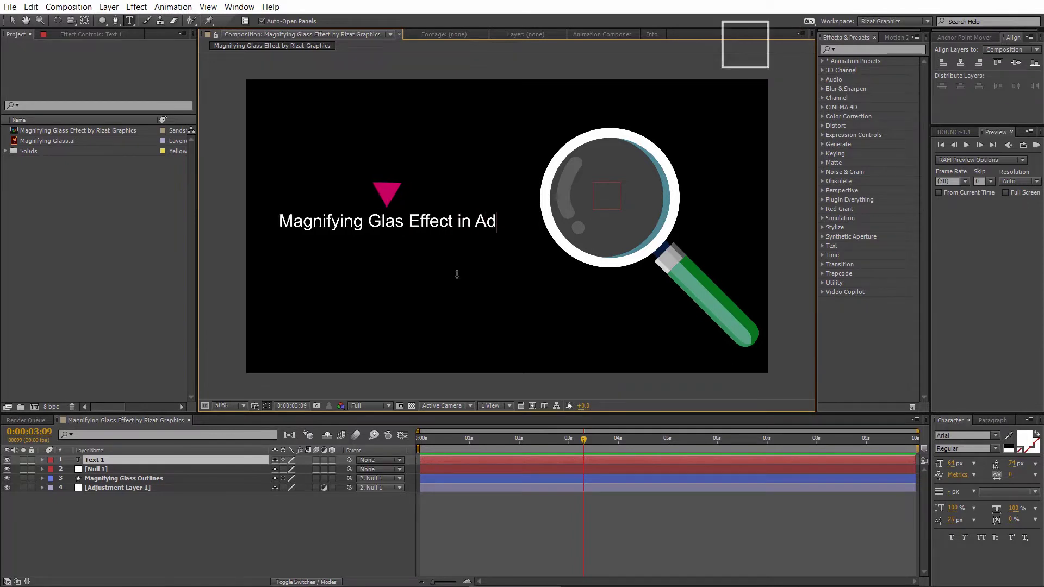
text(obe Af)
text(Effects)
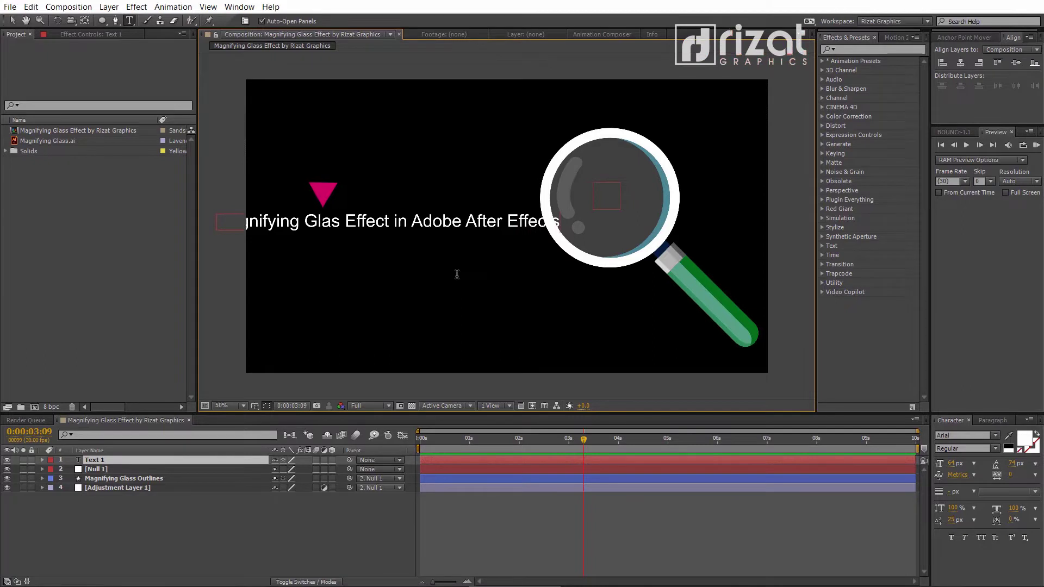
Step: Centre the text layer horizontally and vertically in the composition
key(ctrl+a)
click(962, 64)
click(1012, 63)
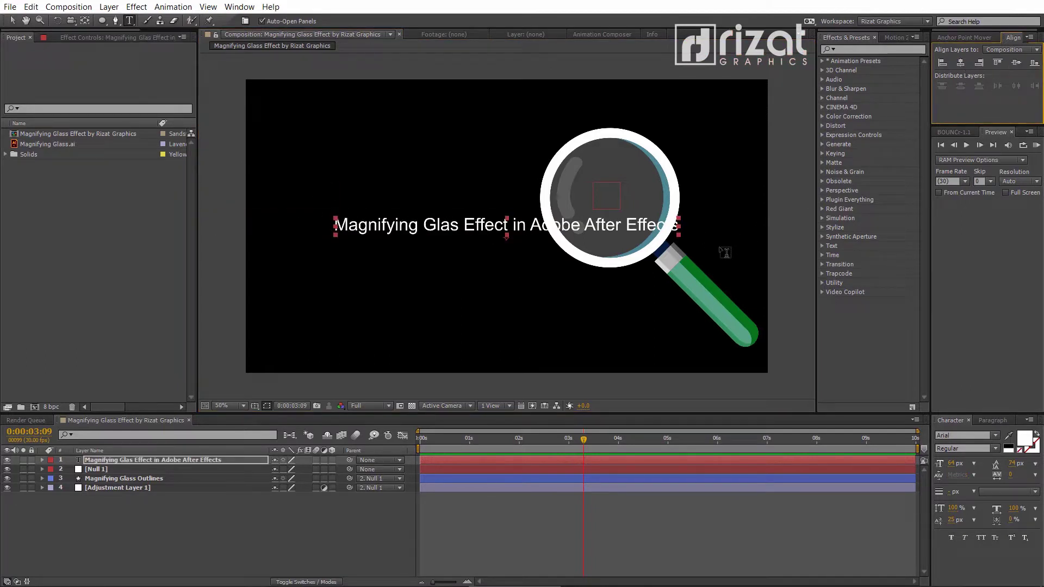
click(964, 38)
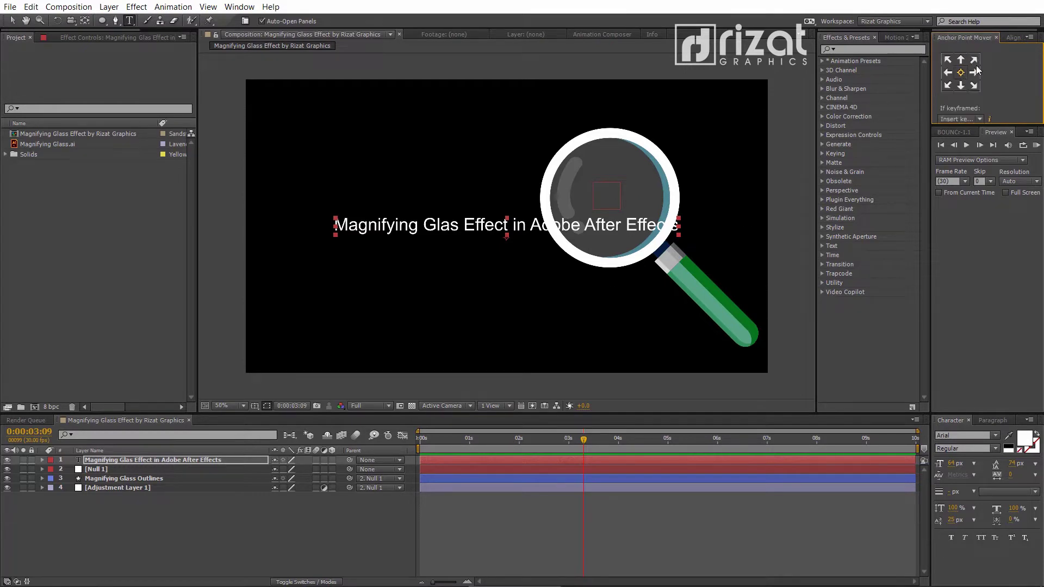
click(1014, 38)
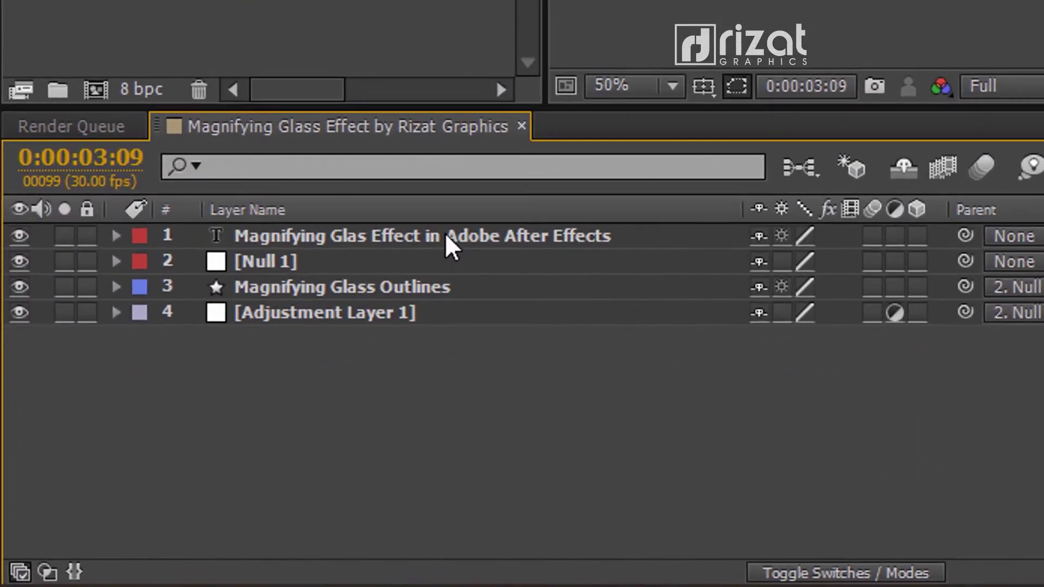
click(161, 460)
Step: Move the text layer to the bottom and apply a Transform effect to Adjustment Layer 1
drag(446, 267, 434, 333)
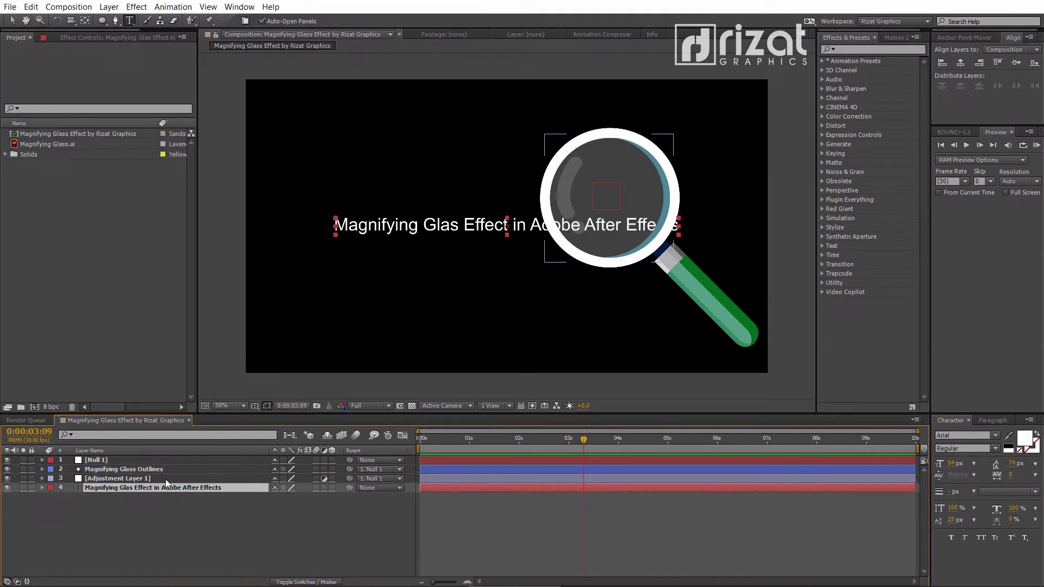
click(165, 479)
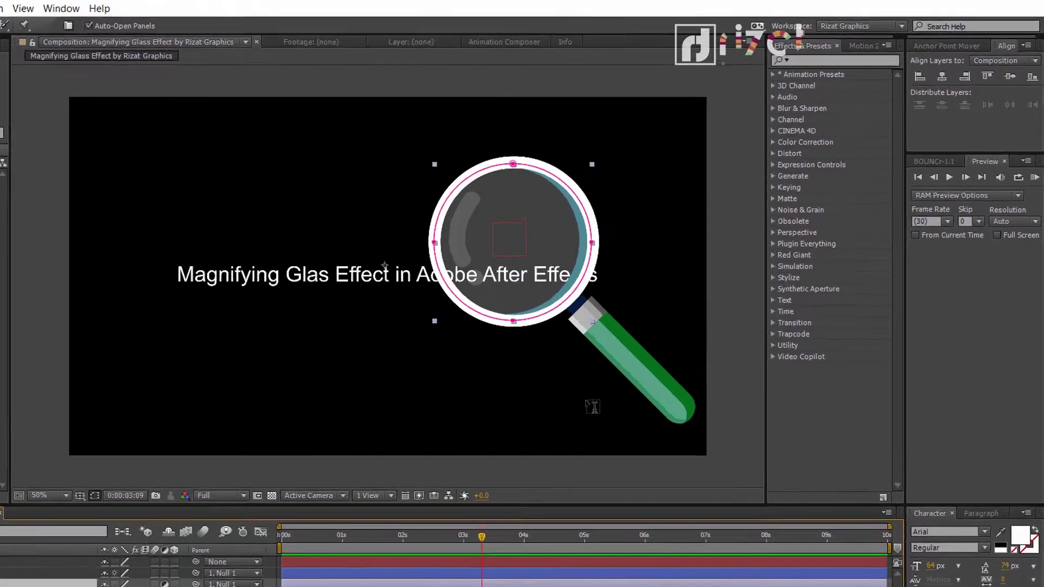
click(826, 61)
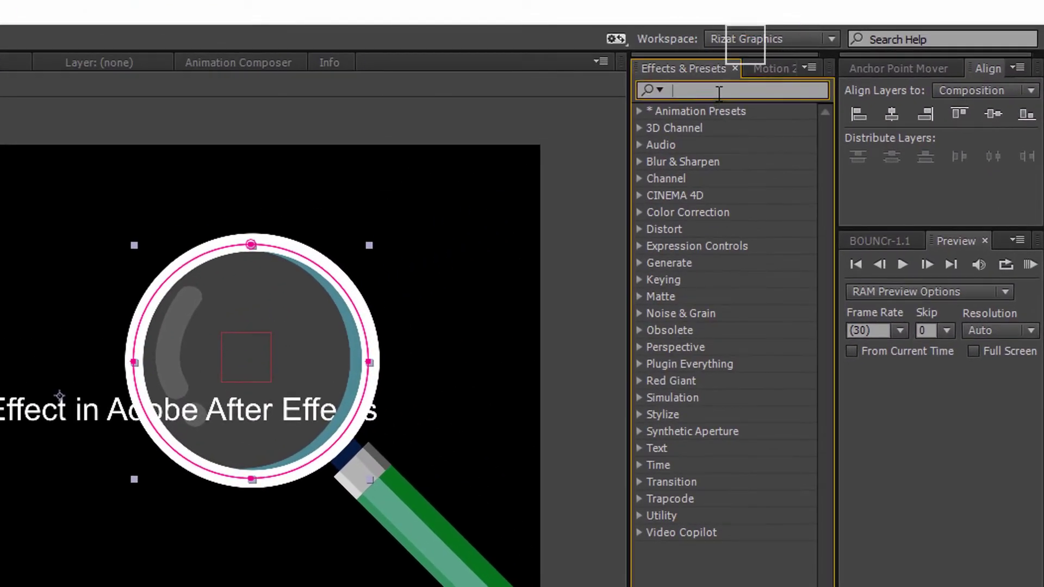
text(trans)
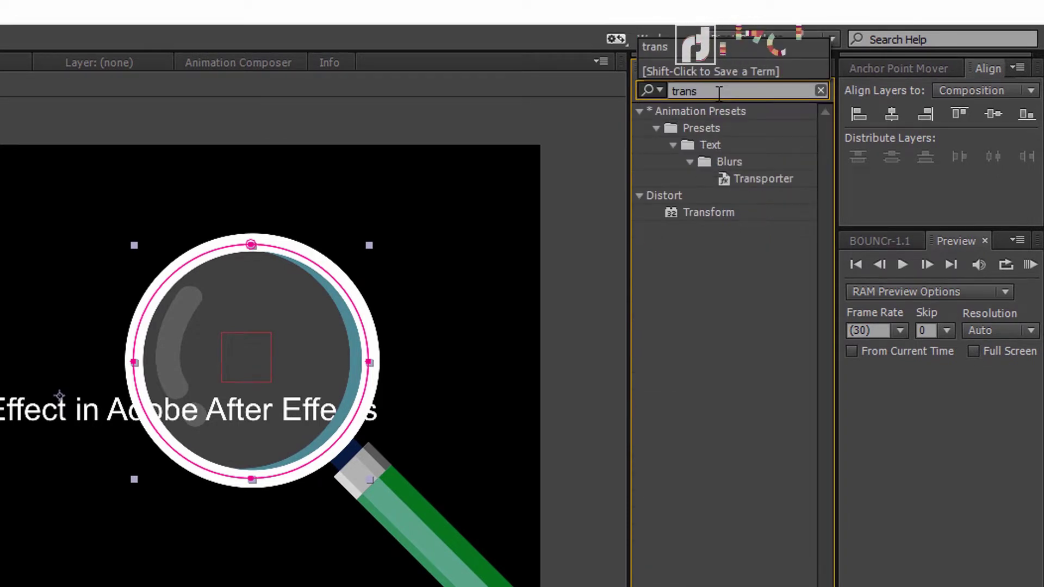
click(713, 212)
drag(712, 212, 230, 463)
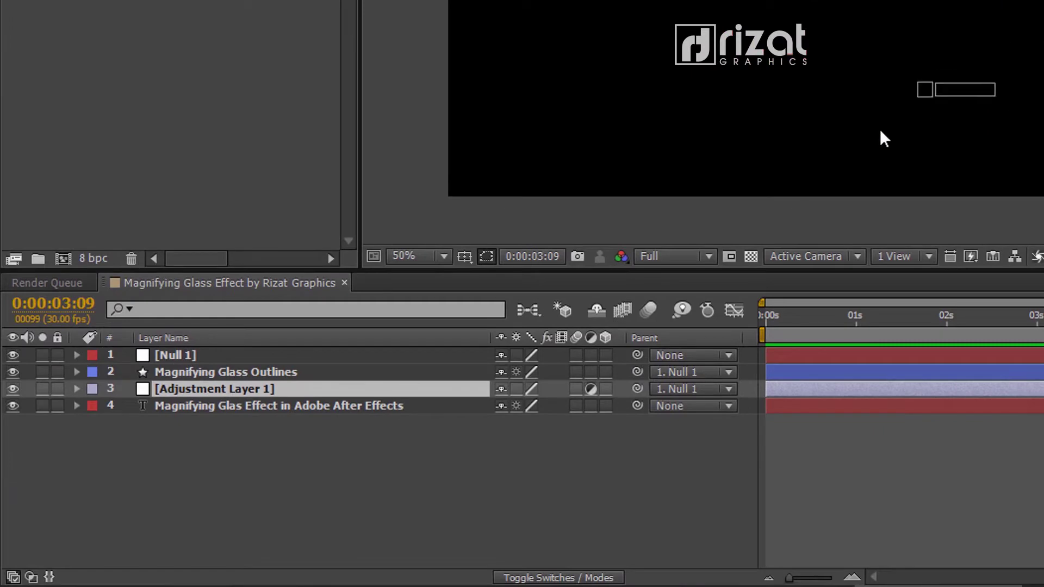
drag(352, 387, 353, 387)
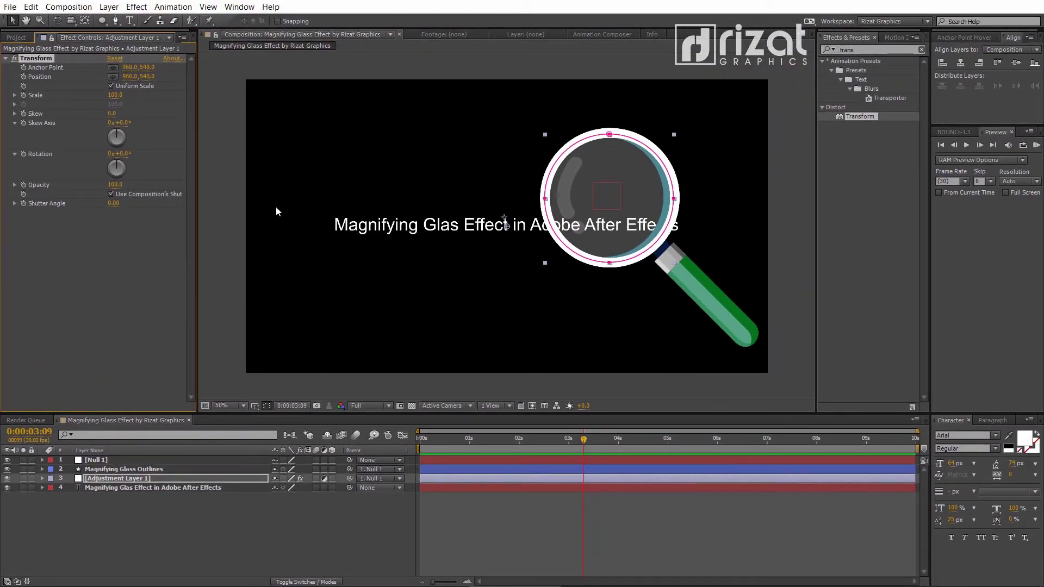
Step: Set the Transform effect's Scale to 120
drag(115, 96, 135, 106)
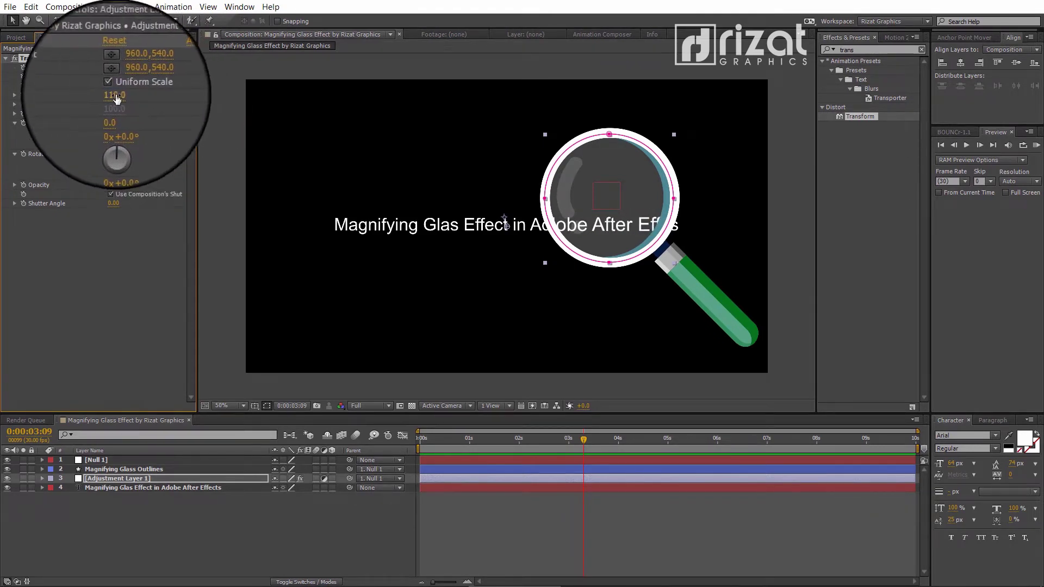
click(134, 105)
text(12)
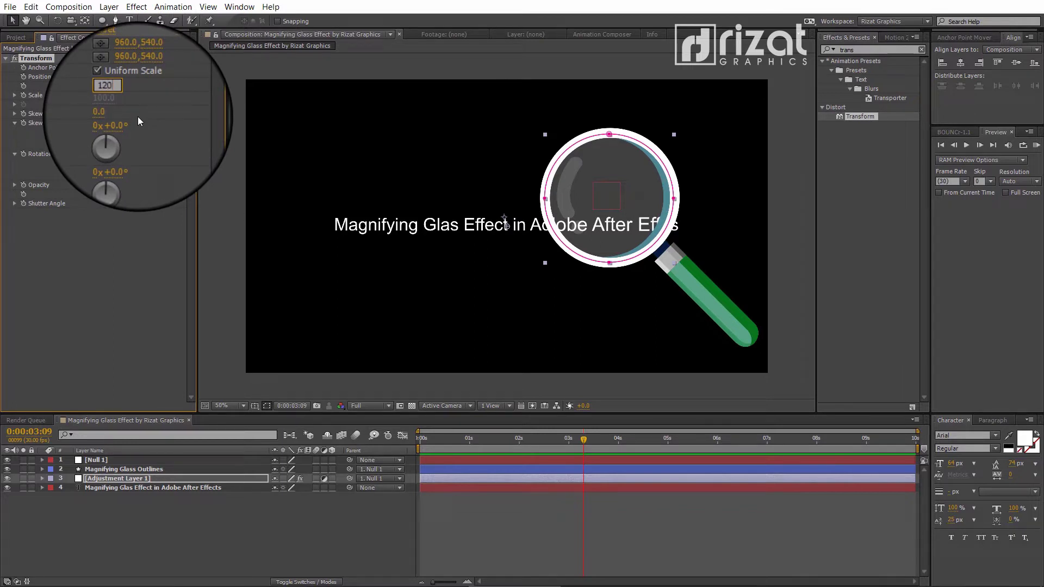
text(0)
key(Return)
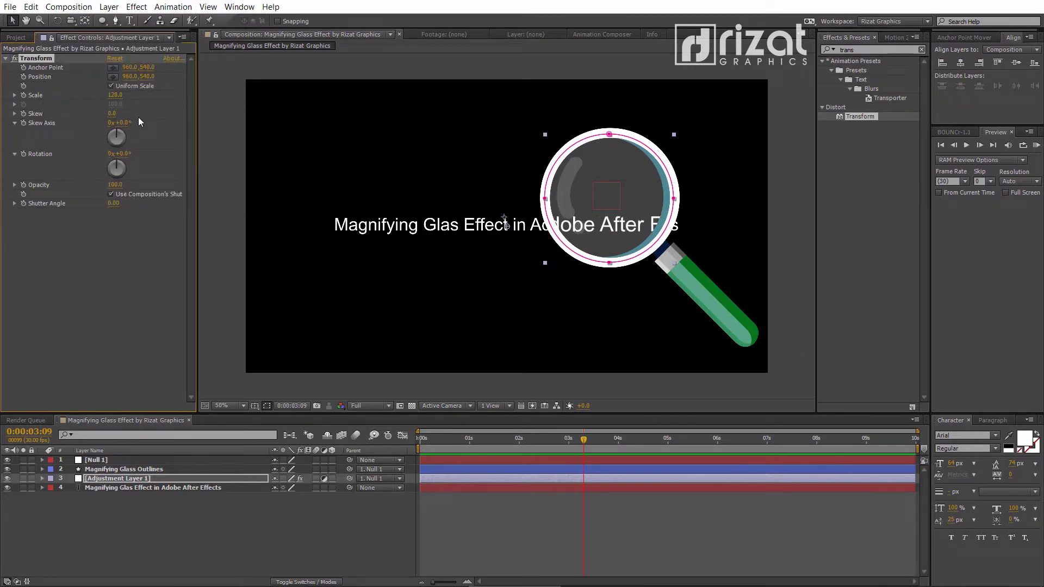
click(132, 482)
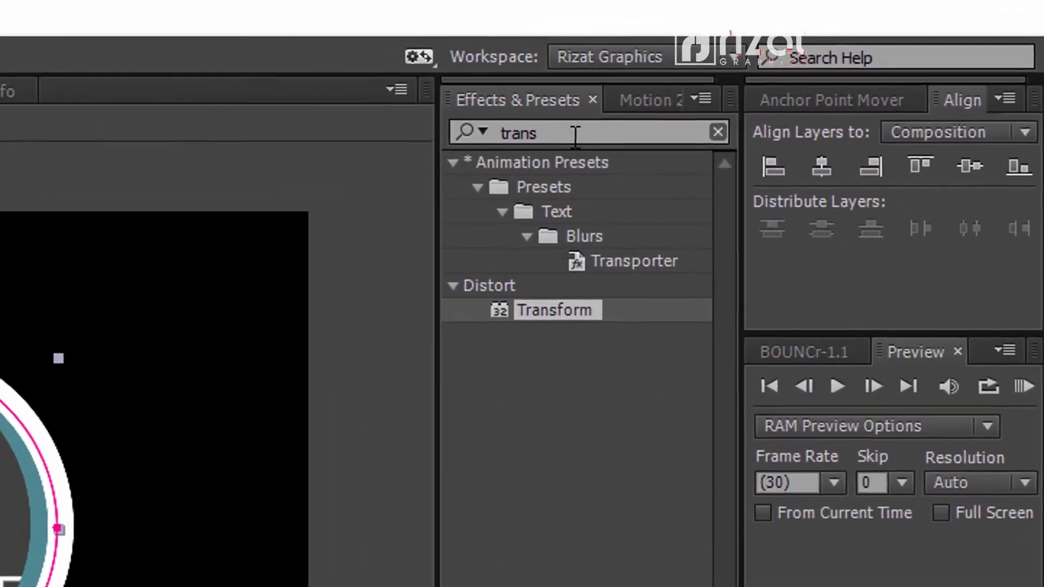
click(574, 136)
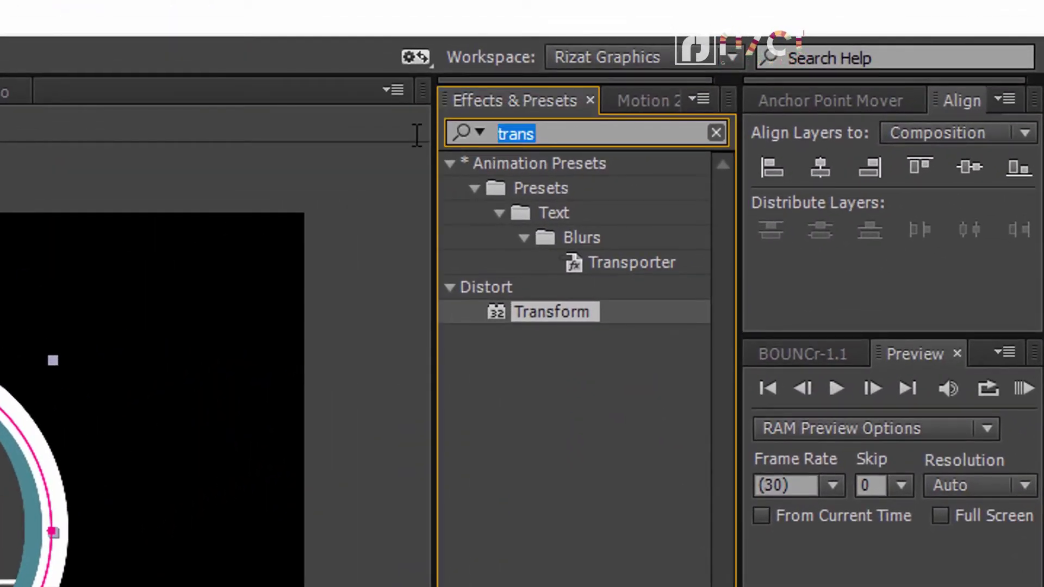
Step: Apply the Bulge effect, found by searching 'bul', to Adjustment Layer 1
text(bul)
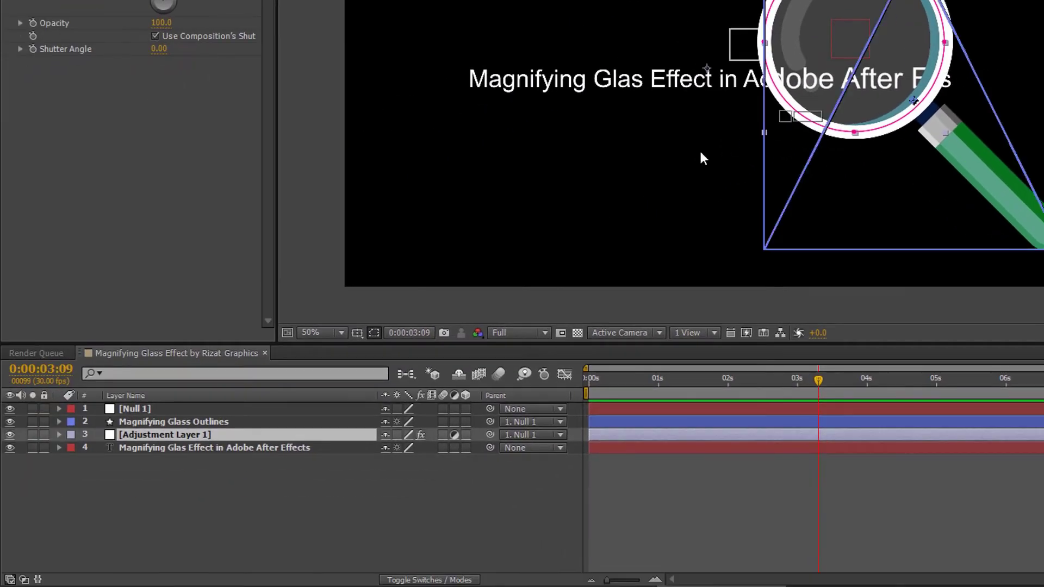
drag(209, 408, 207, 434)
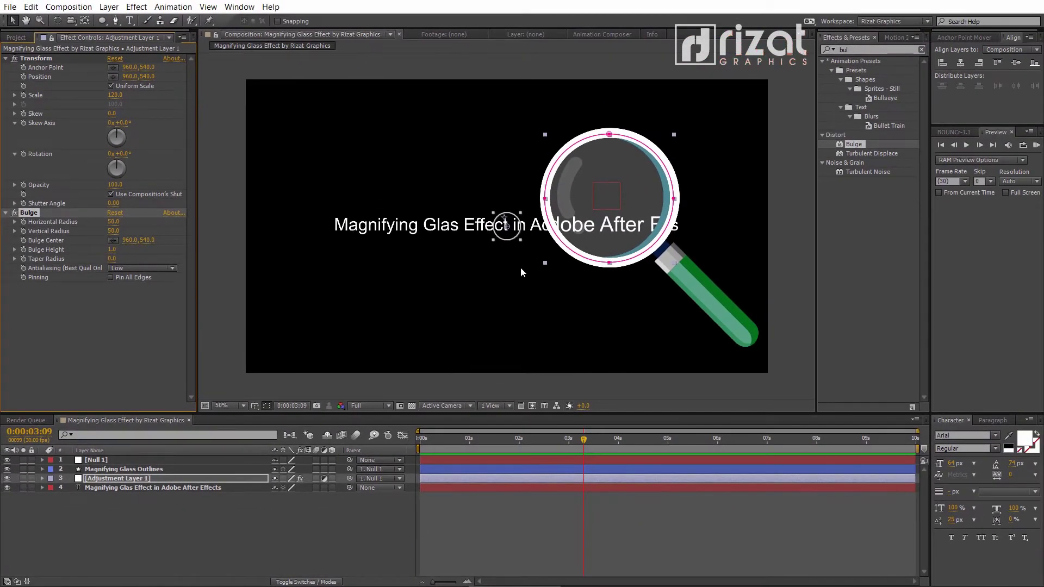
key(period)
drag(584, 287, 462, 327)
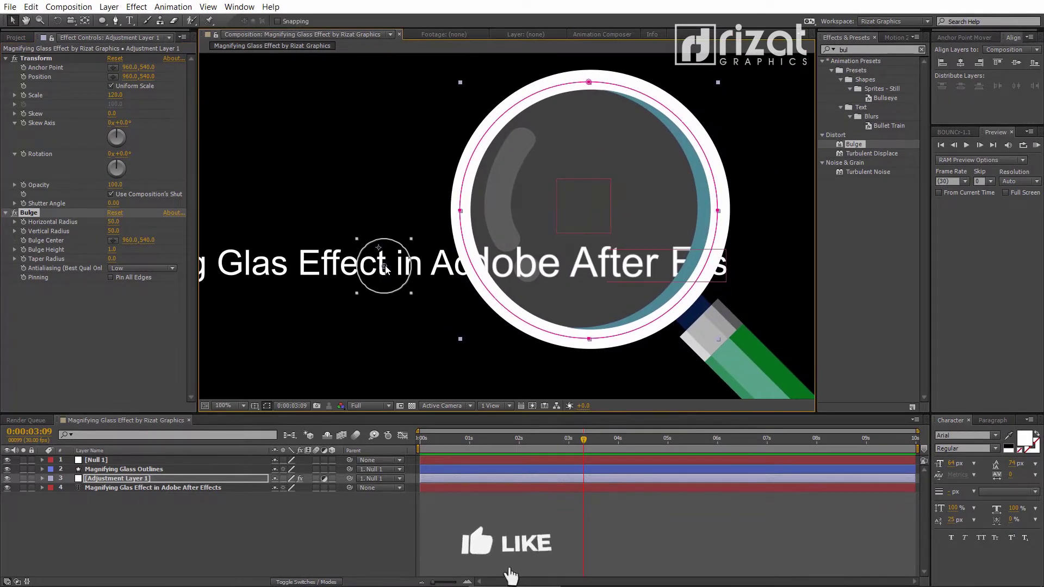
Step: Centre the Bulge over the lens with radii near 230, then return the view to 50%
drag(384, 268, 714, 334)
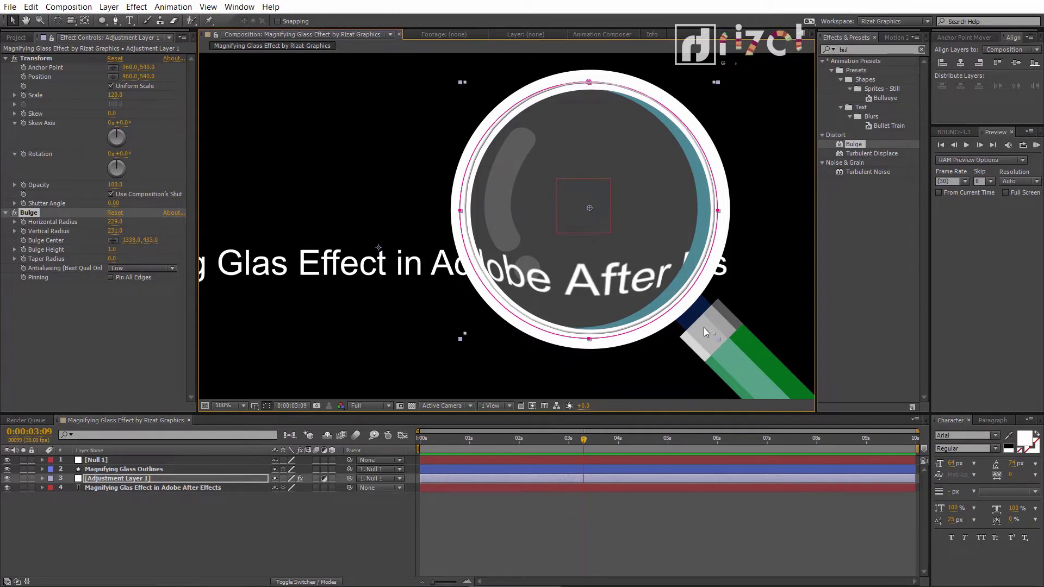
key(comma)
key(comma)
key(h)
drag(461, 289, 518, 258)
key(v)
click(239, 505)
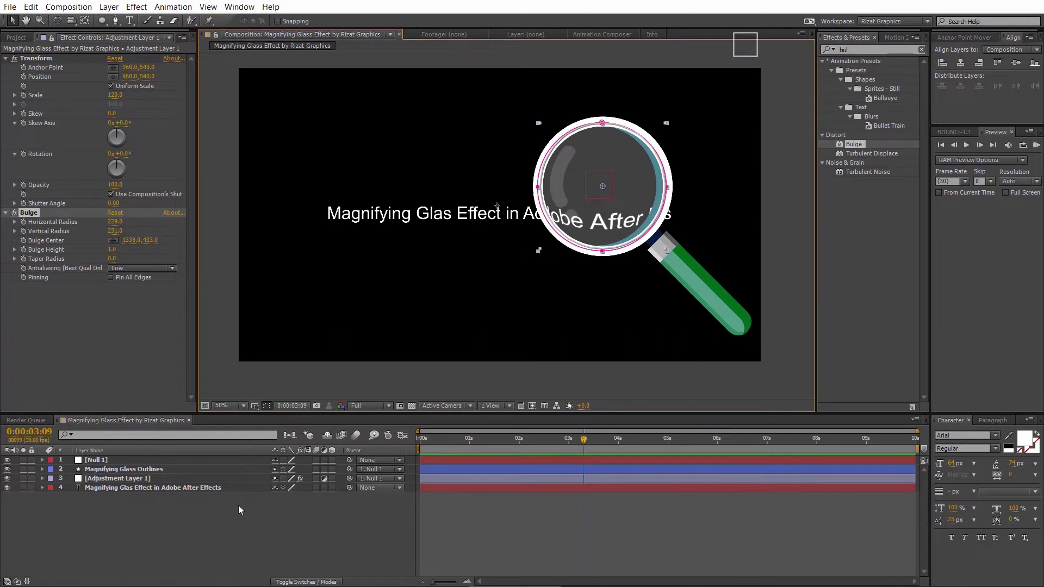
Step: Link the Transform effect's Anchor Point and Position to Null 1's Position with expressions
click(178, 490)
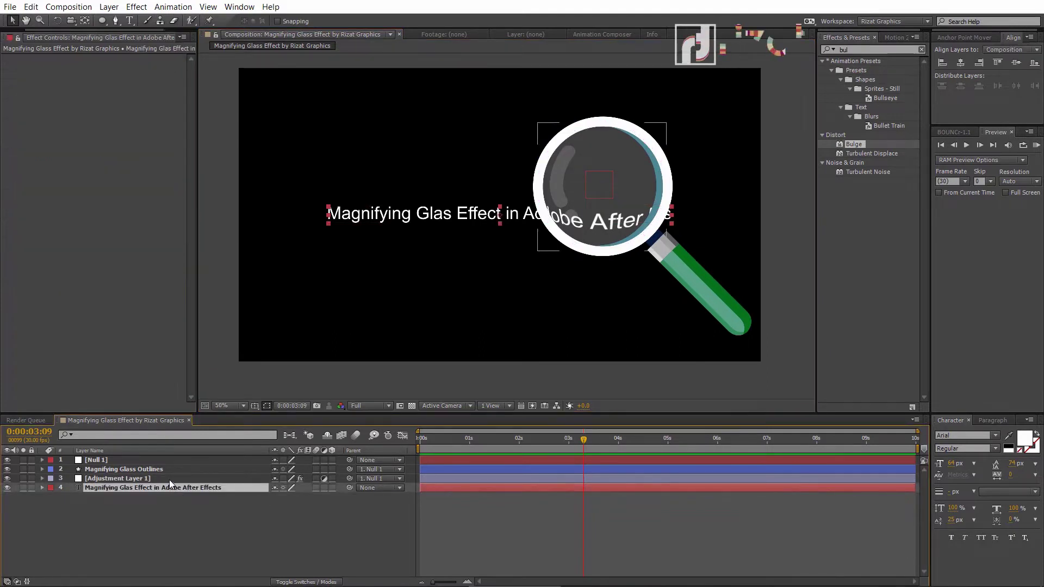
click(169, 479)
click(161, 460)
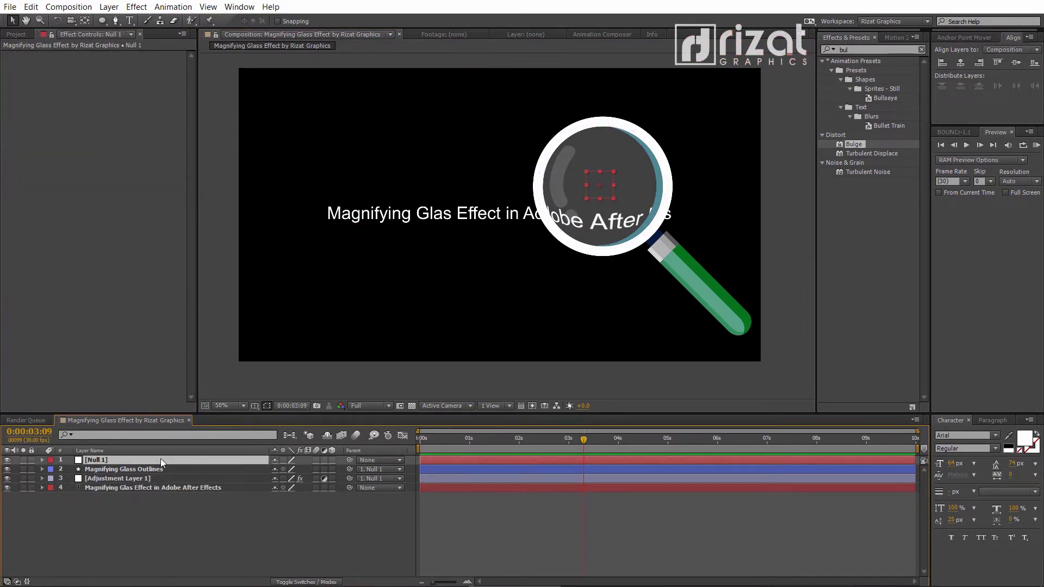
key(p)
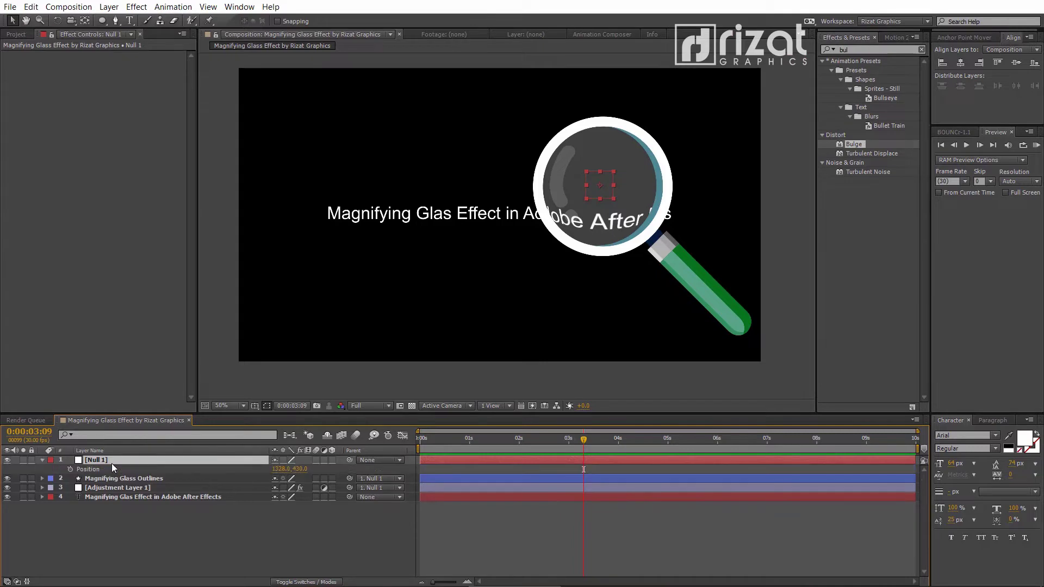
click(103, 490)
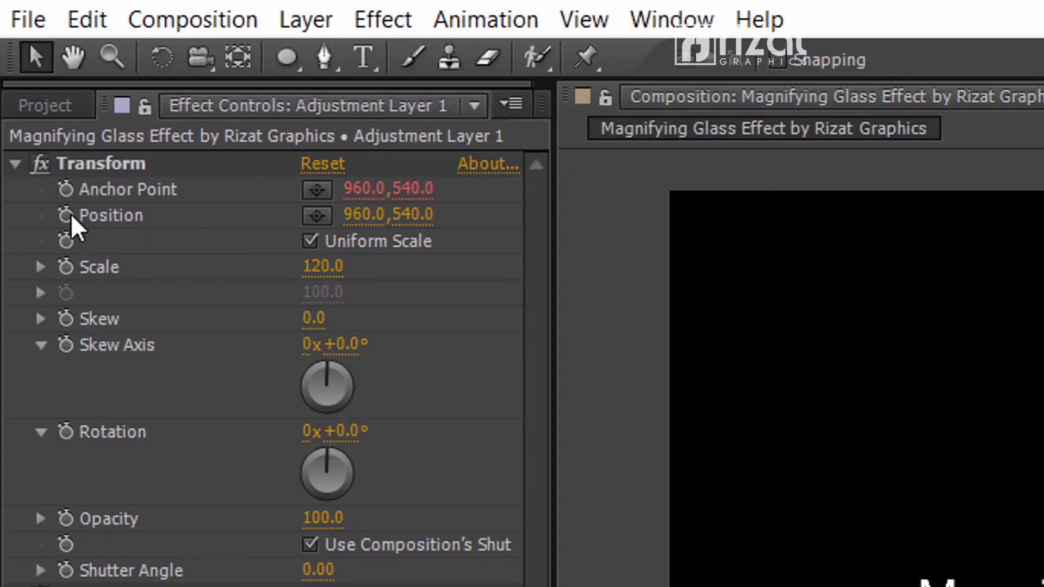
alt+click(65, 215)
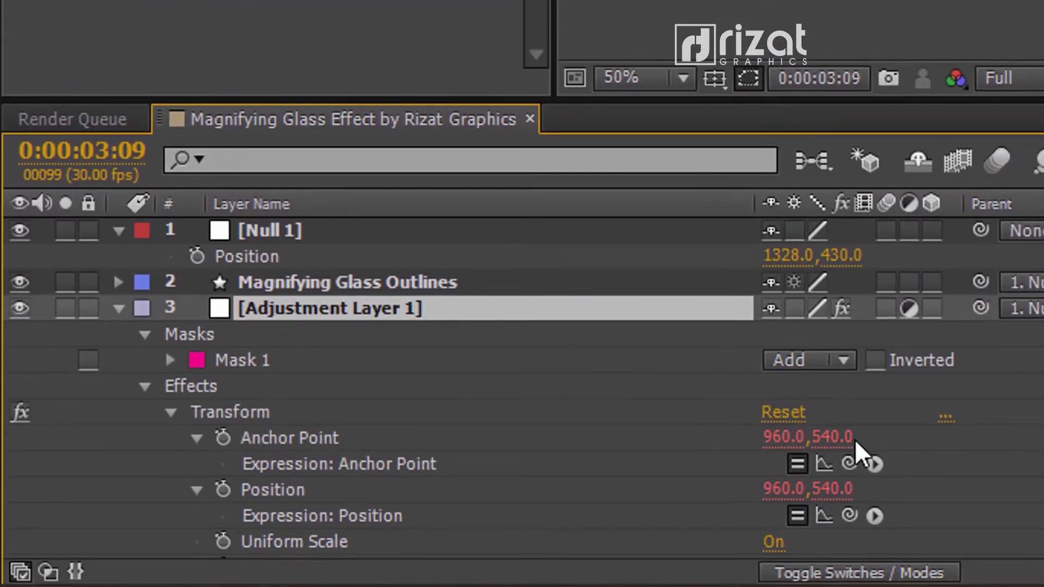
drag(850, 463, 433, 256)
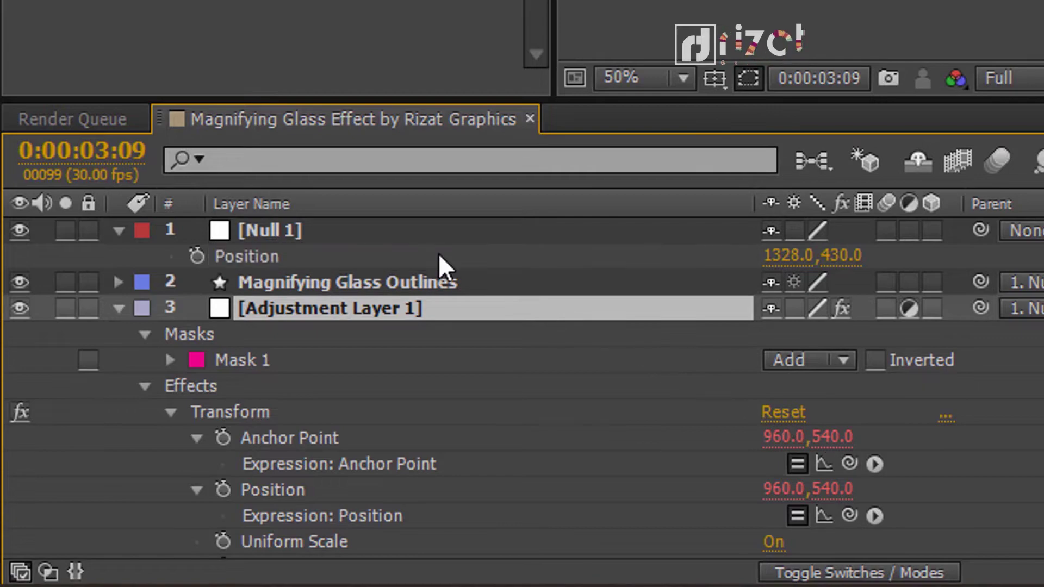
drag(849, 516, 393, 259)
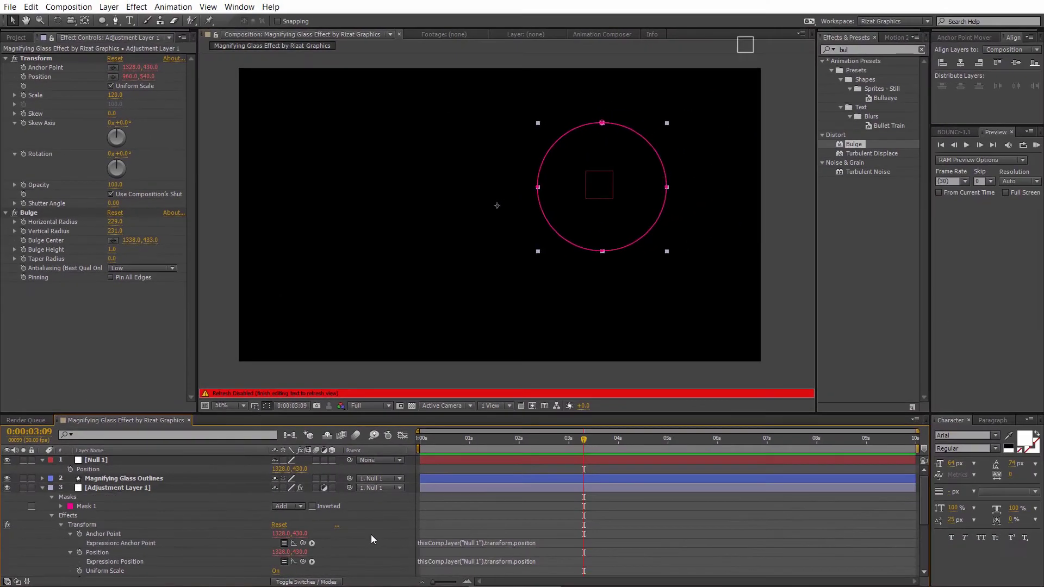
click(371, 534)
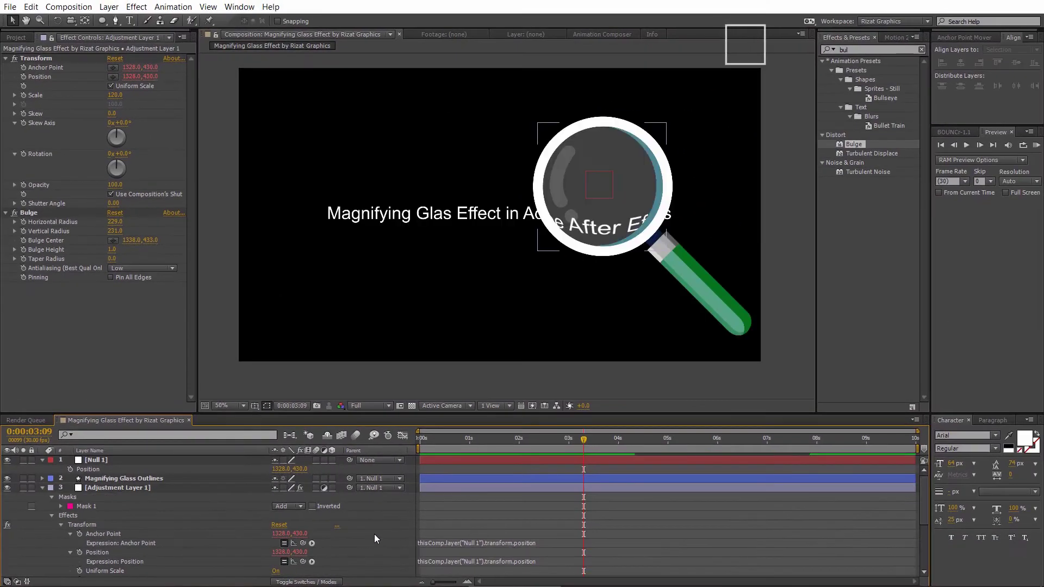
Step: Pick-whip the Bulge Center expression to Null 1's Position
click(172, 460)
click(135, 482)
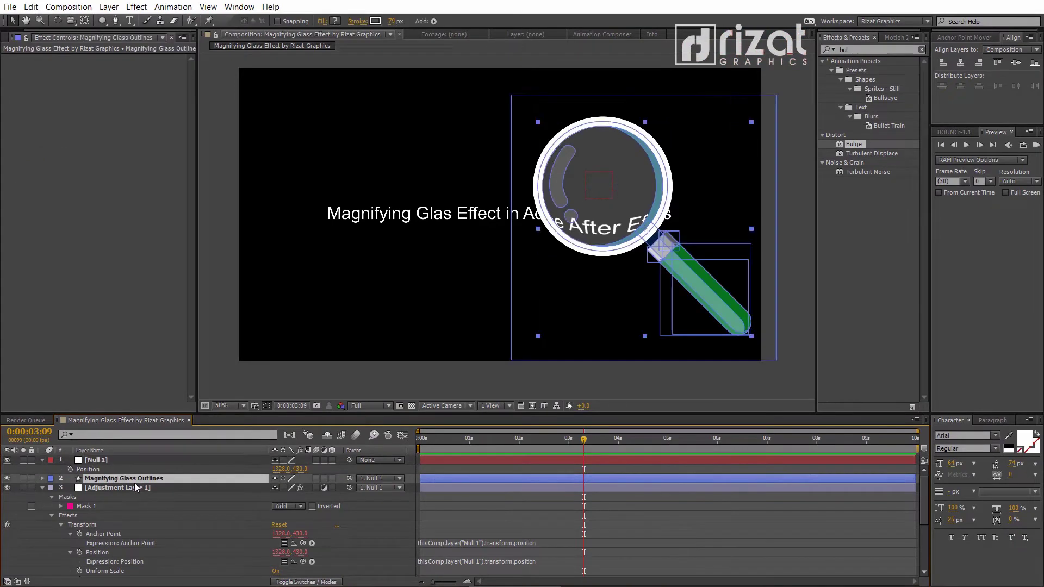
click(135, 488)
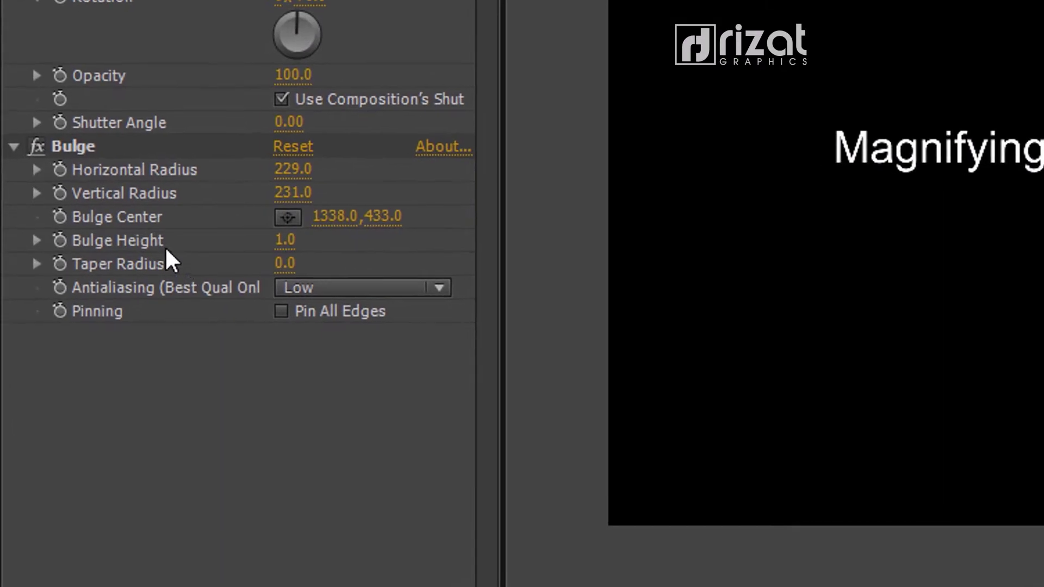
alt+click(60, 217)
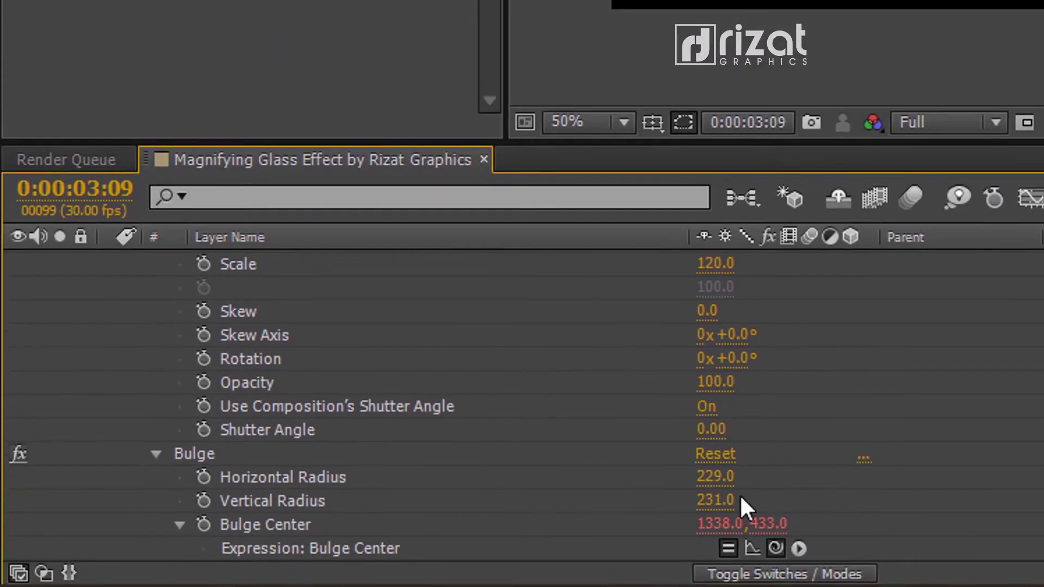
drag(776, 548, 419, 288)
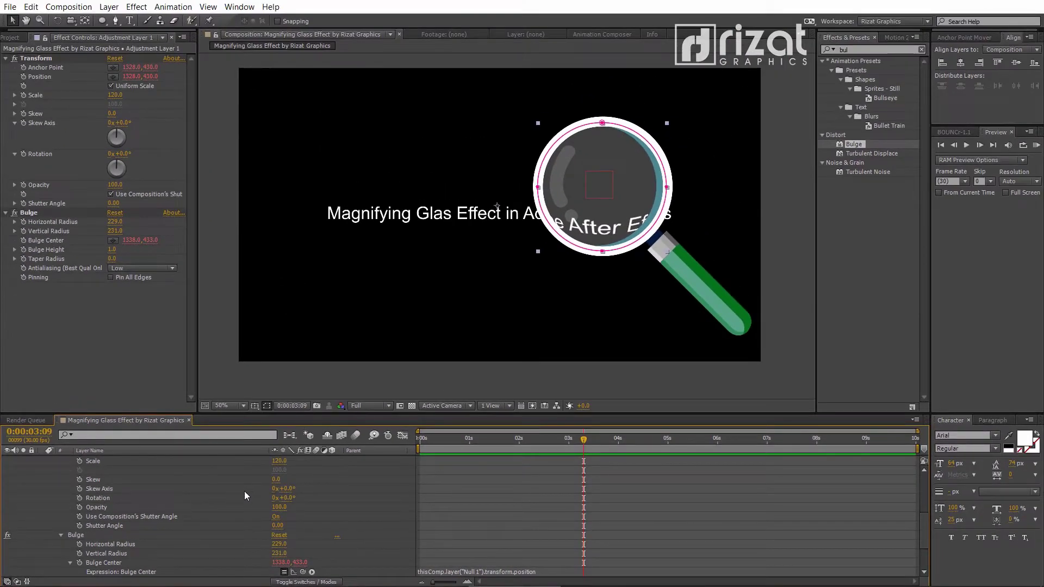
scroll(334, 501, up, 6)
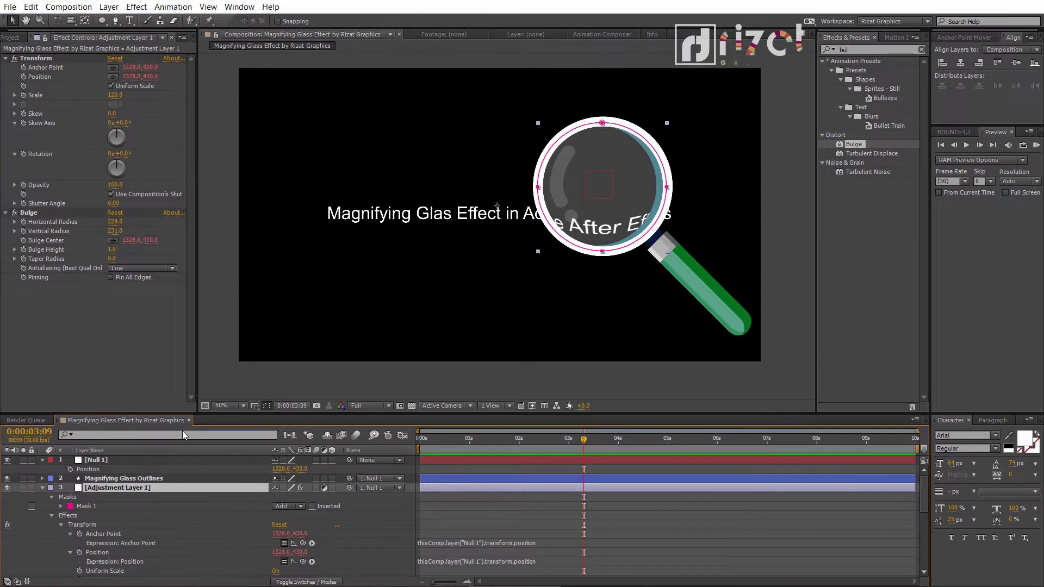
Step: Drag Null 1 left so the magnifier and its bulge rest over 'Magnify' at the text's start
click(155, 459)
drag(596, 180, 317, 213)
click(41, 488)
click(43, 460)
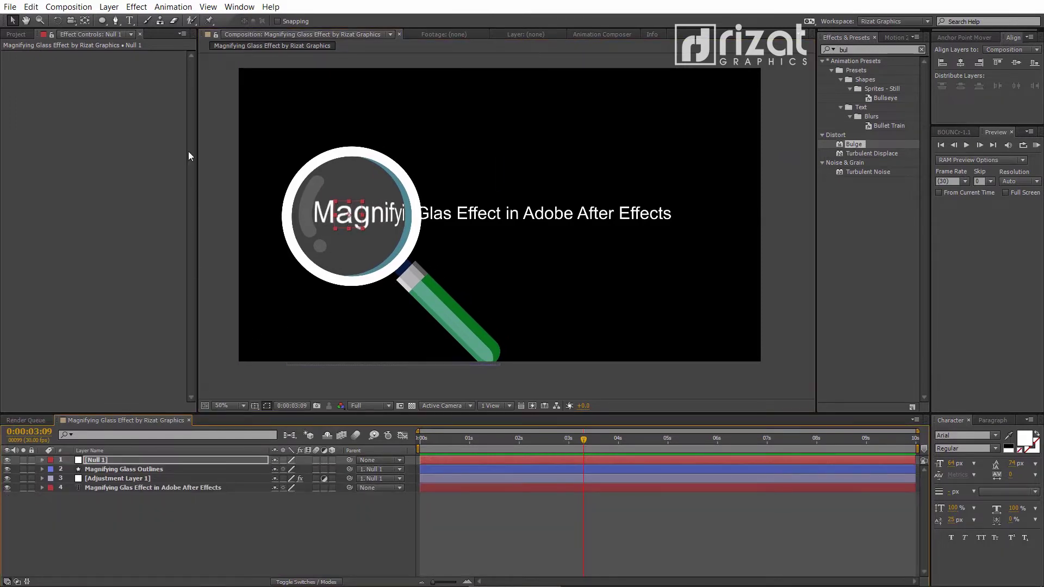
click(109, 7)
Step: Create a 1920×1080 Deep Royal Blue (002467) solid and move it to the bottom of the stack
mouse_move(130, 22)
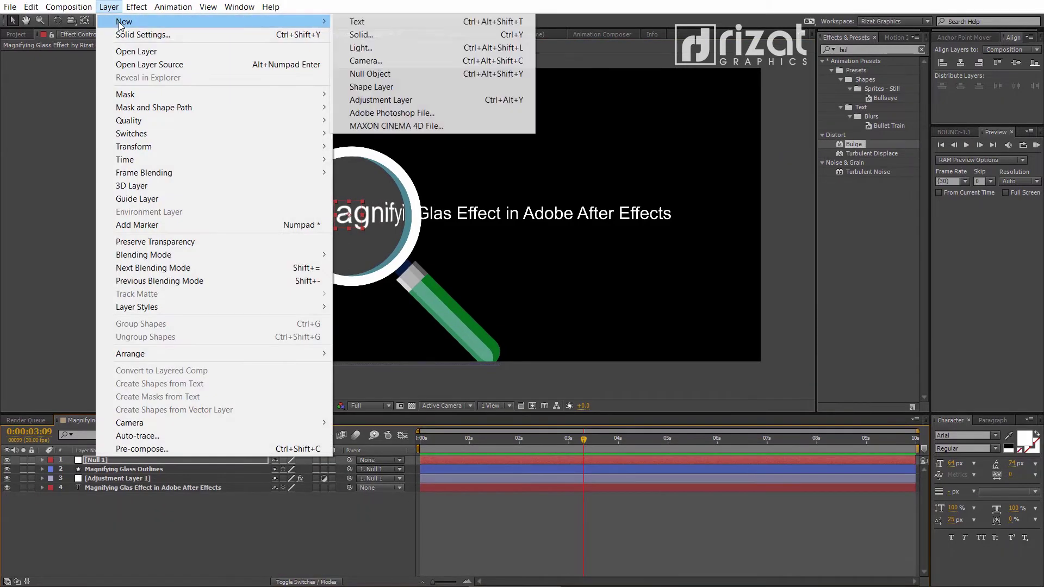
click(338, 34)
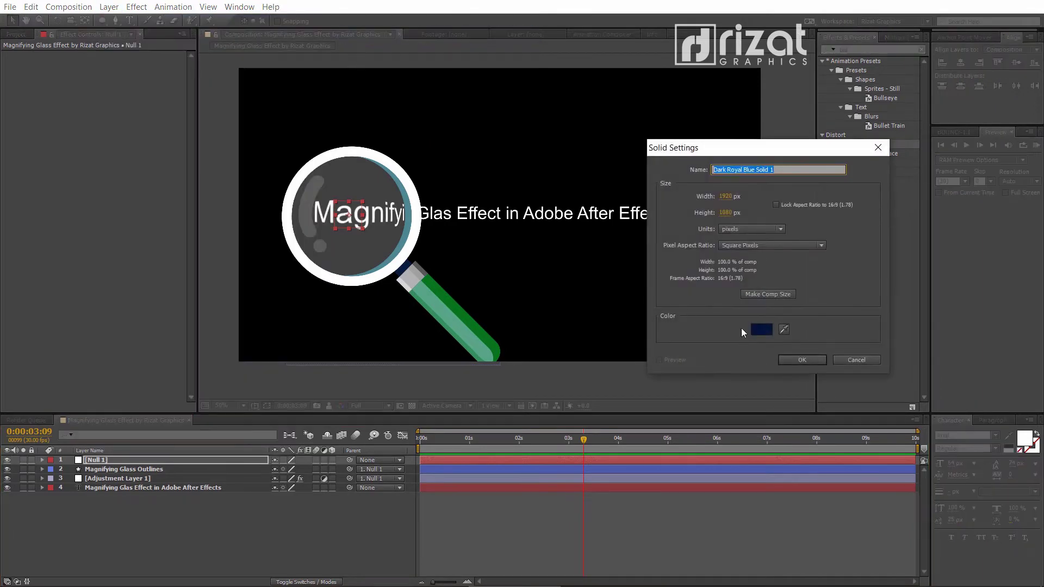
click(762, 330)
drag(877, 214, 922, 232)
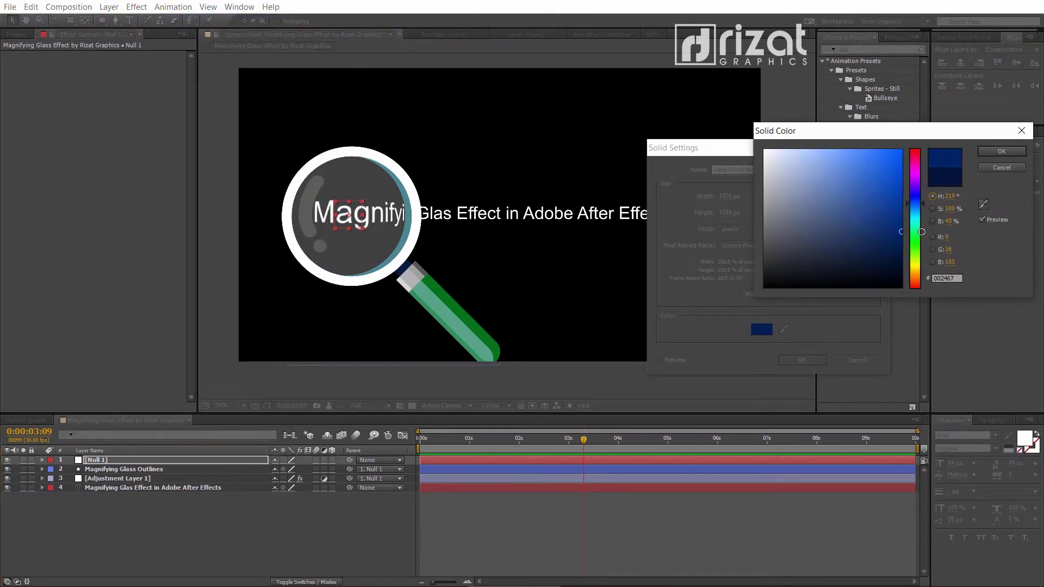
click(996, 151)
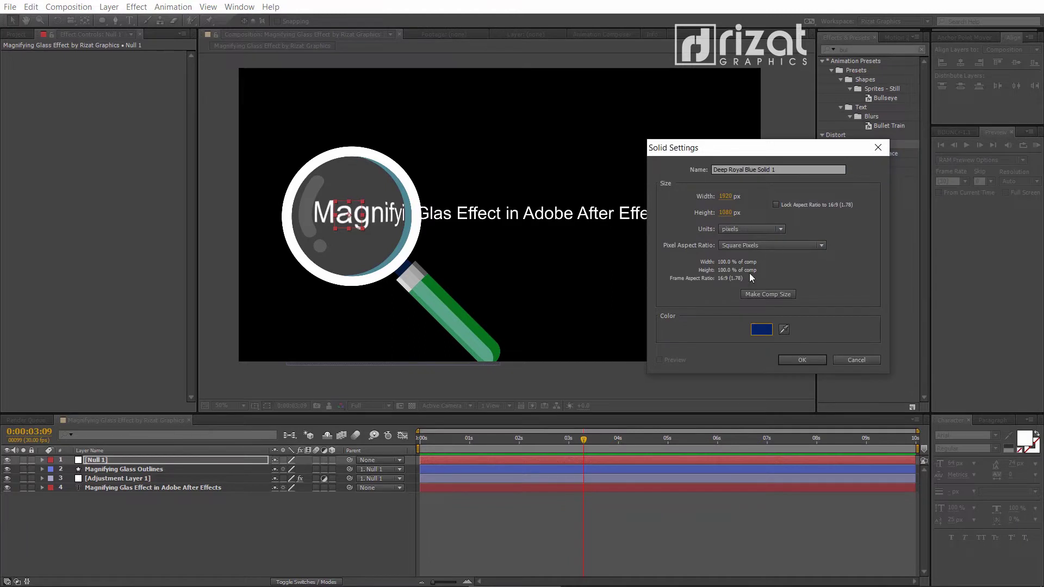
click(802, 360)
drag(227, 460, 226, 504)
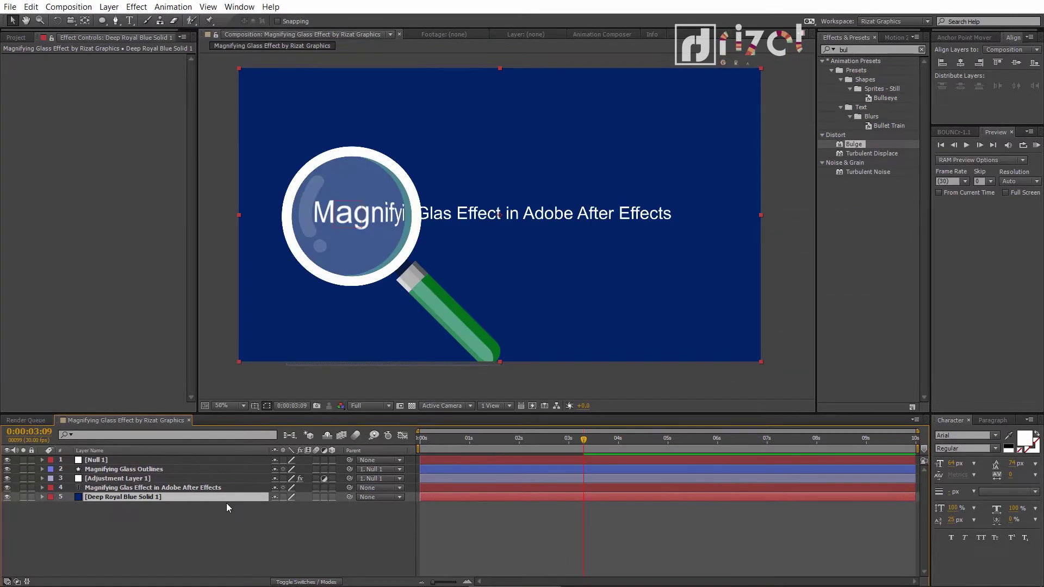
click(225, 511)
click(194, 498)
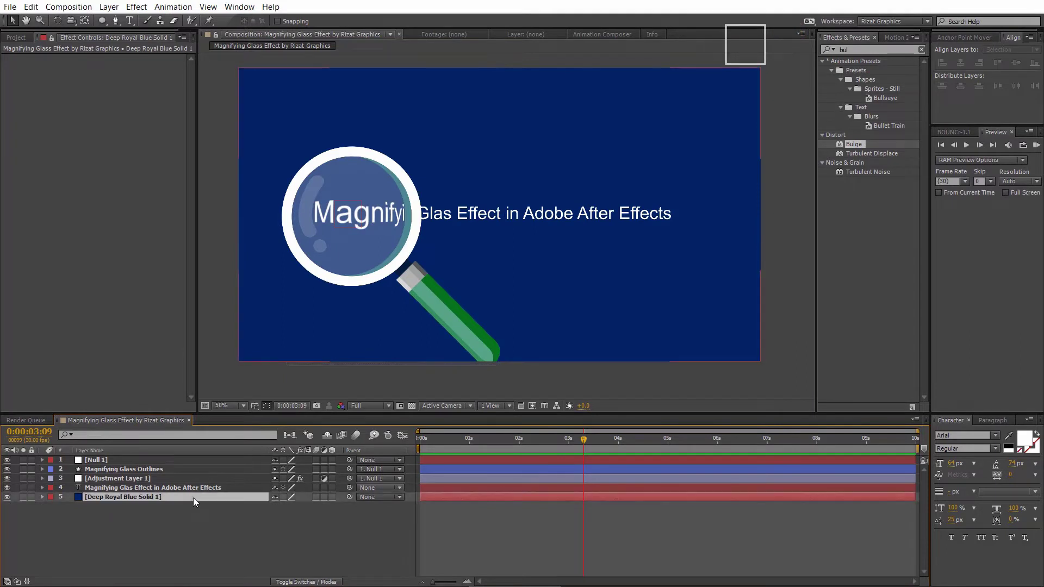
Step: Apply the Grid effect to the blue solid with Size From set to Width Slider
click(858, 50)
text(grid)
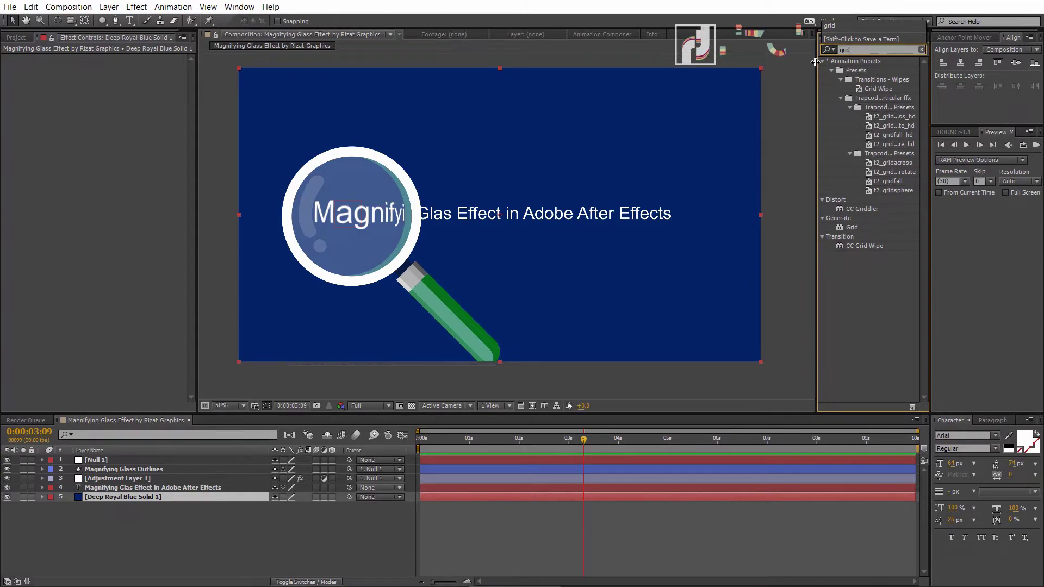
drag(853, 227, 737, 287)
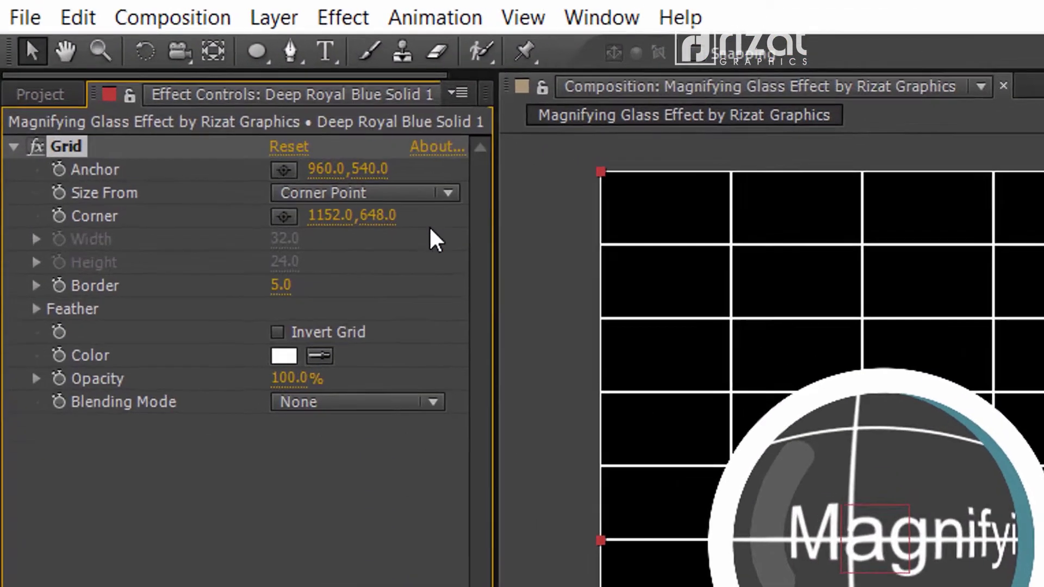
click(400, 199)
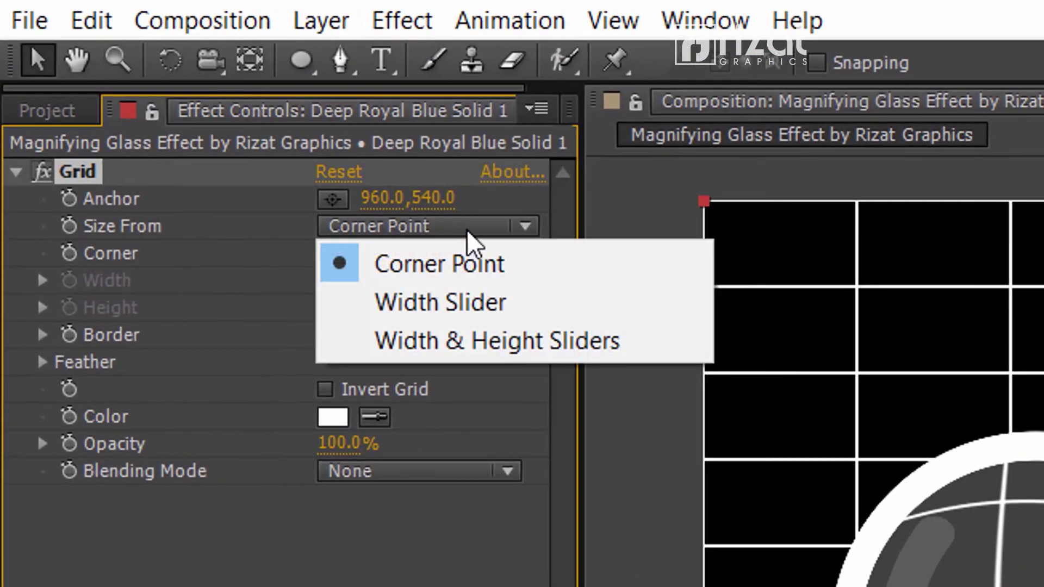
click(455, 297)
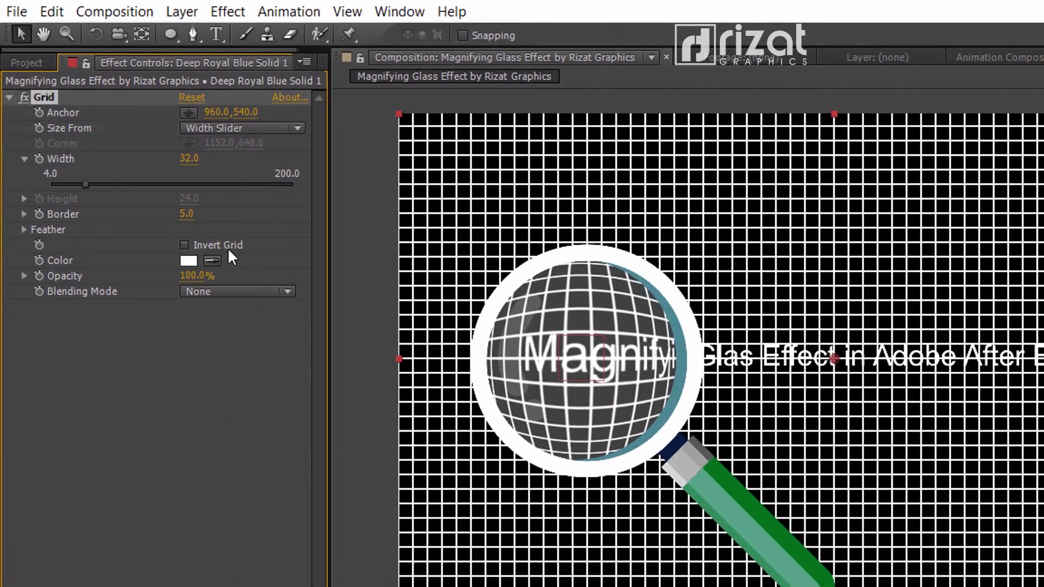
Step: Set the grid's opacity to 15% and its blending mode to Overlay
drag(197, 282, 144, 280)
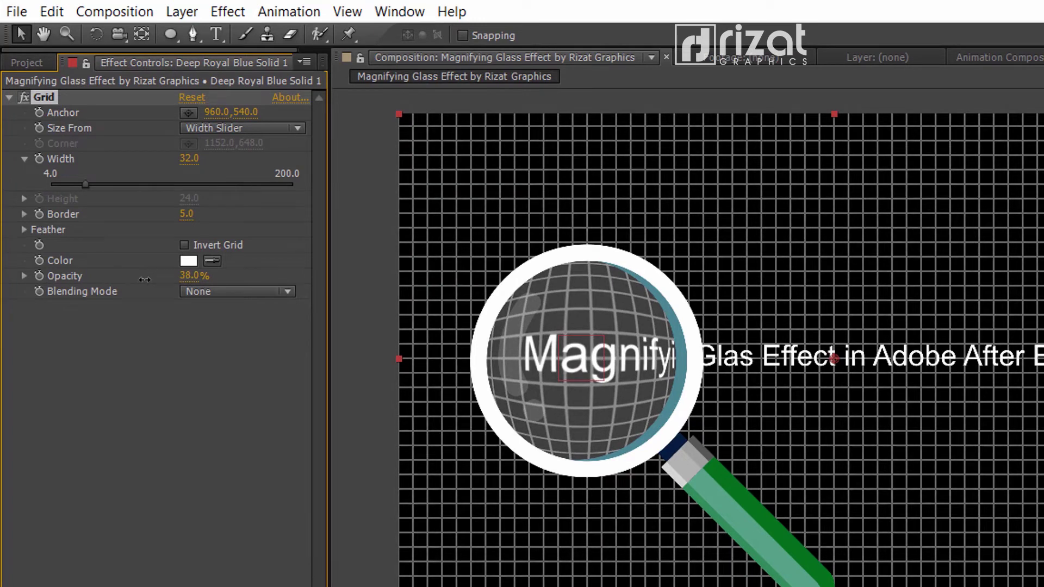
click(188, 278)
text(25)
key(Return)
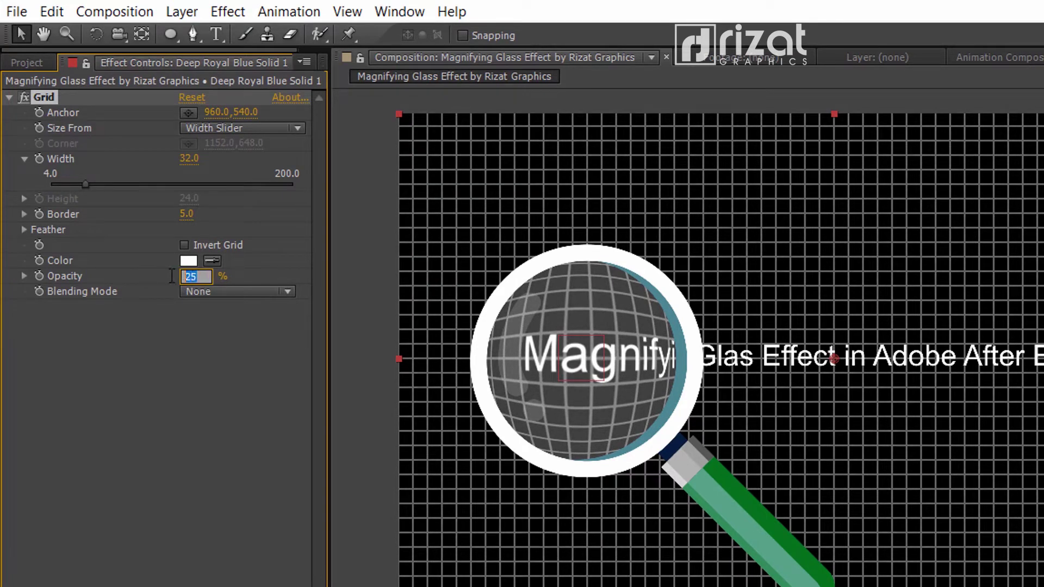
key(Return)
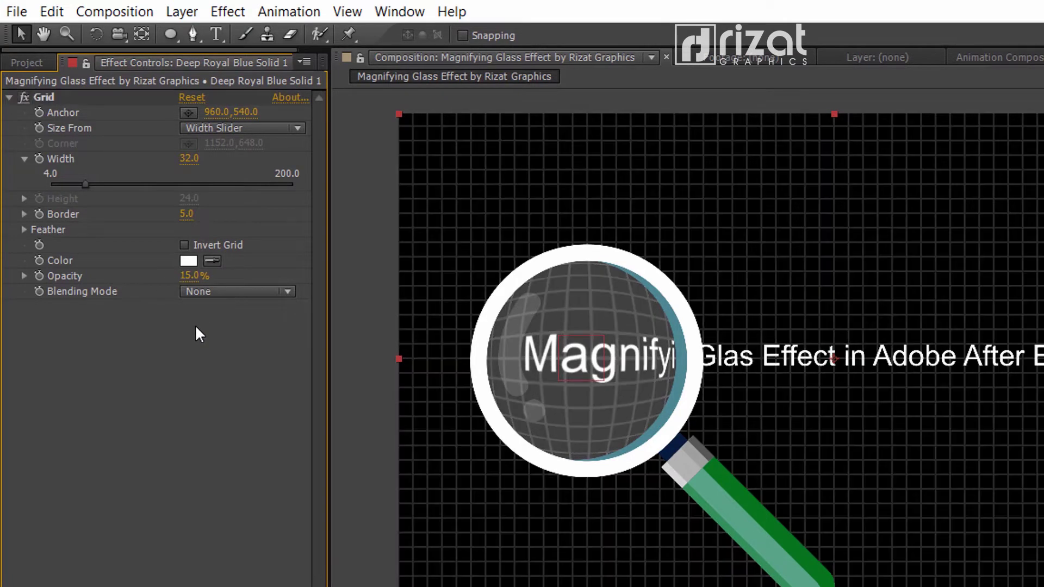
click(214, 291)
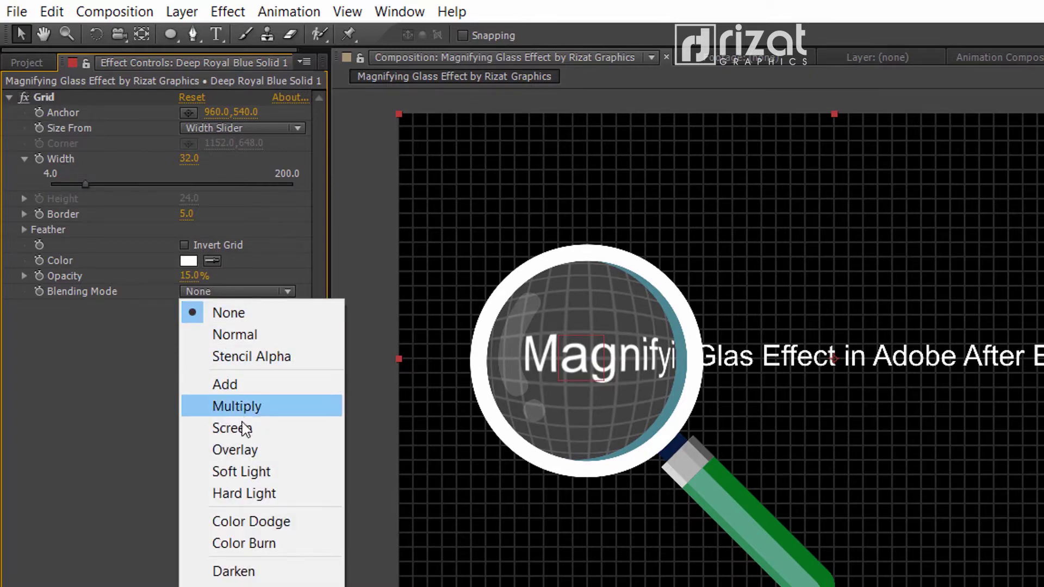
click(245, 450)
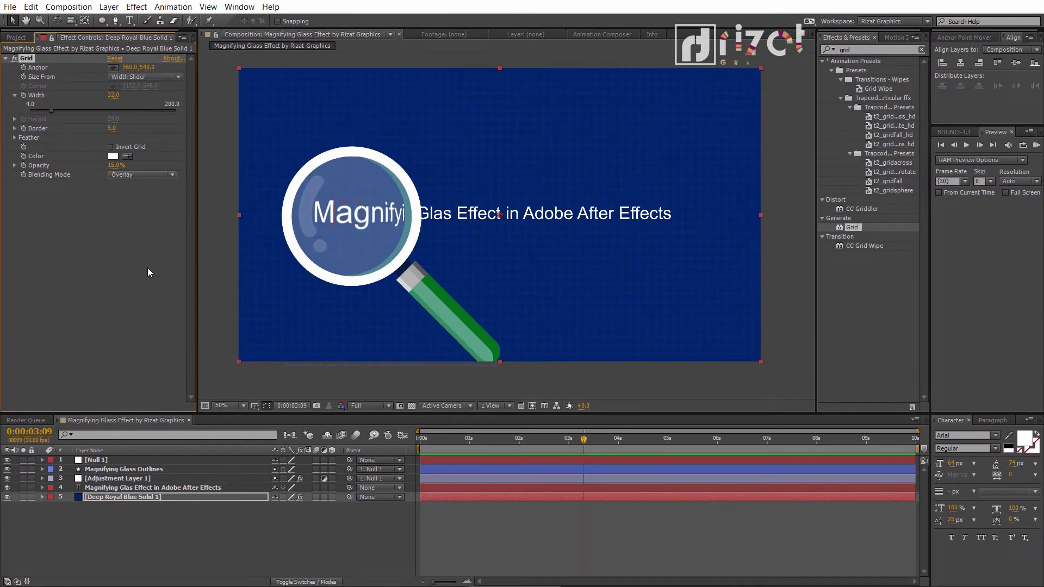
Step: Set the grid Width to 19 and Border to 3
click(277, 554)
click(168, 497)
drag(113, 133, 118, 125)
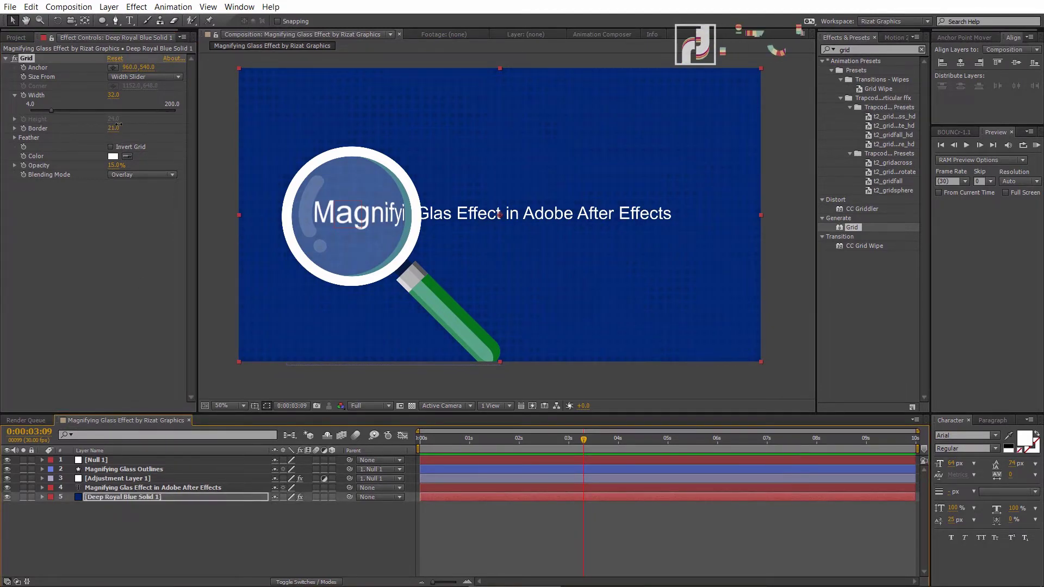
drag(118, 125, 117, 131)
drag(113, 94, 116, 94)
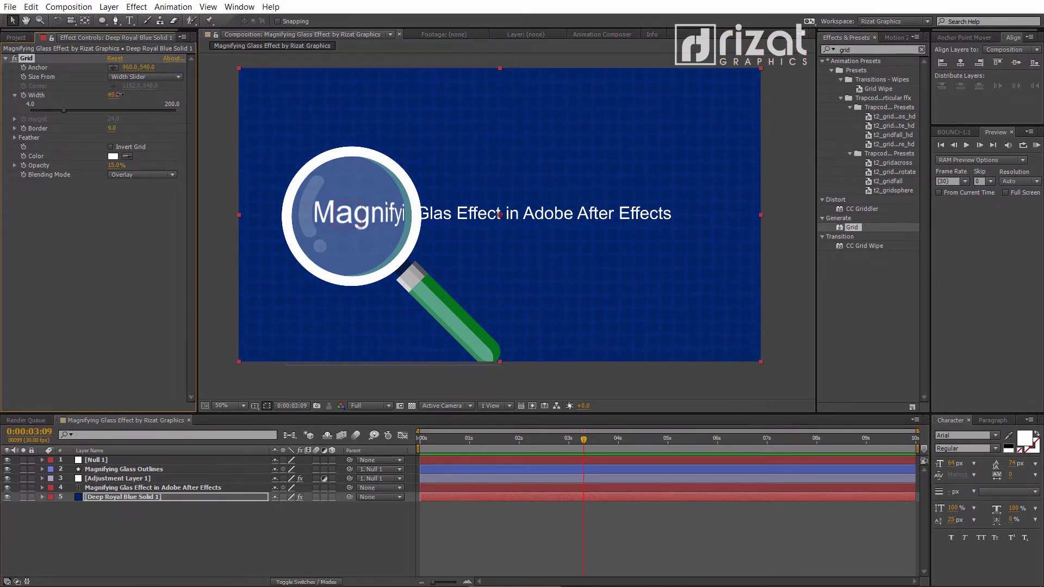
drag(116, 94, 115, 94)
key(period)
scroll(270, 201, left, 3)
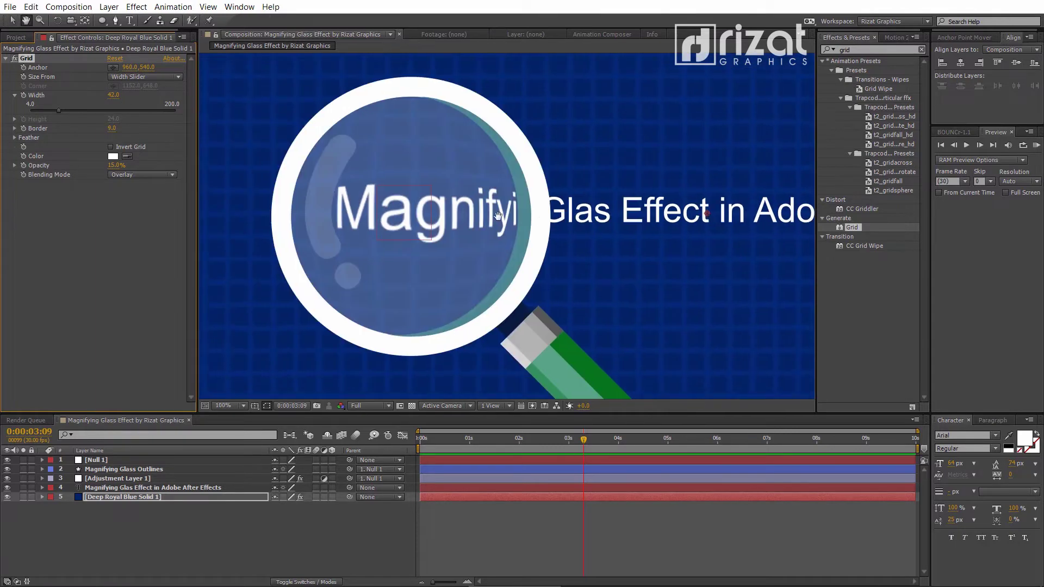
drag(119, 98, 97, 95)
click(115, 129)
text(3)
key(Return)
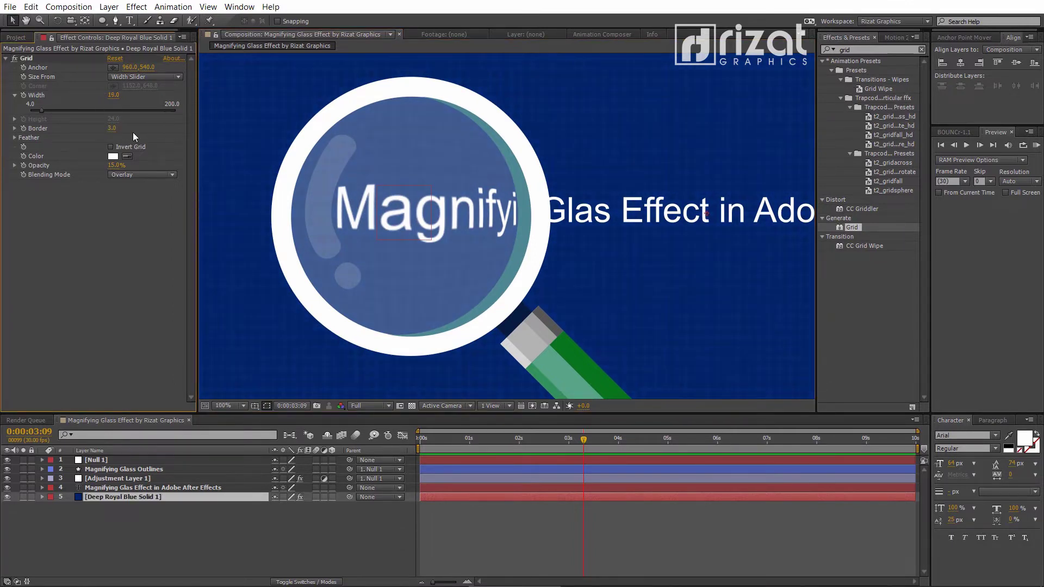
key(comma)
drag(452, 367, 360, 377)
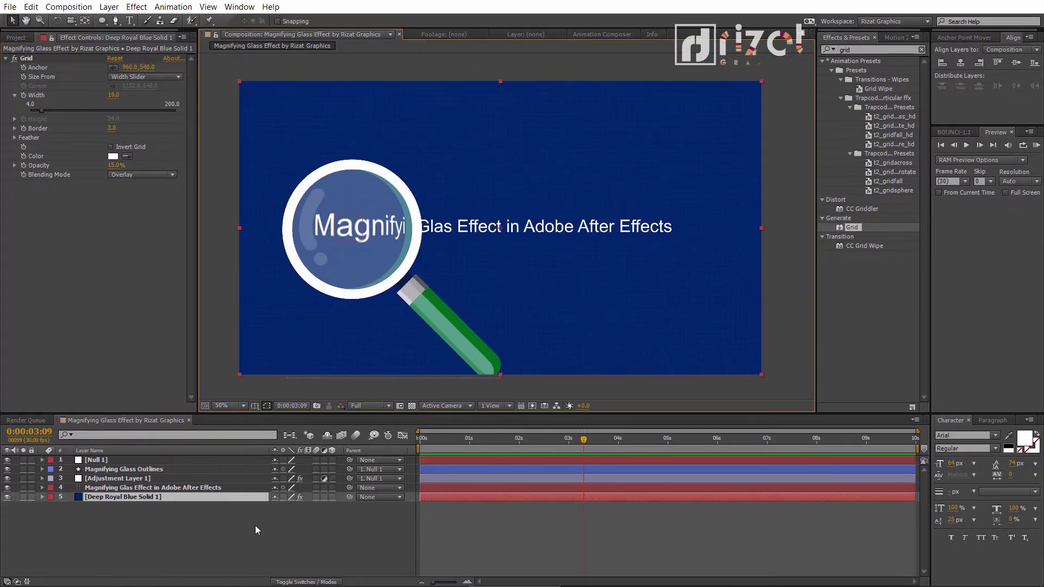
Step: Raise Adjustment Layer 1's Bulge Height and Transform Scale so the lens text enlarges more
click(133, 488)
click(132, 479)
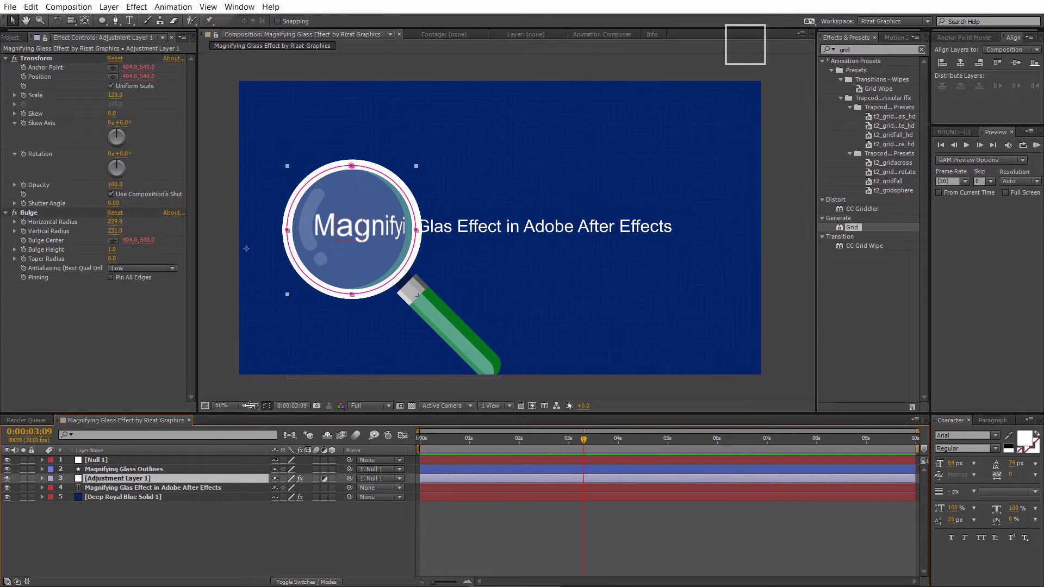
drag(111, 254, 95, 235)
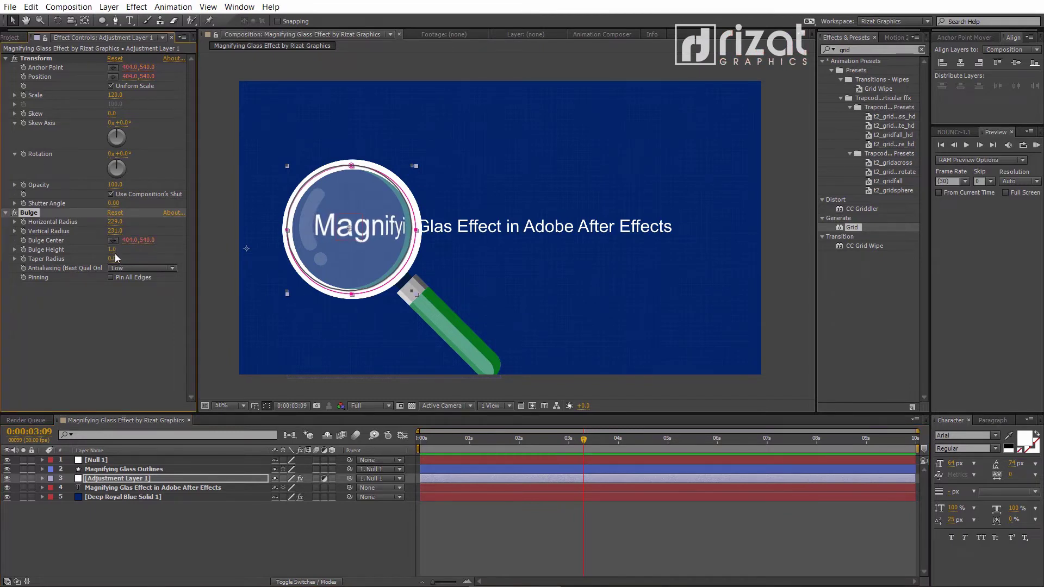
click(126, 253)
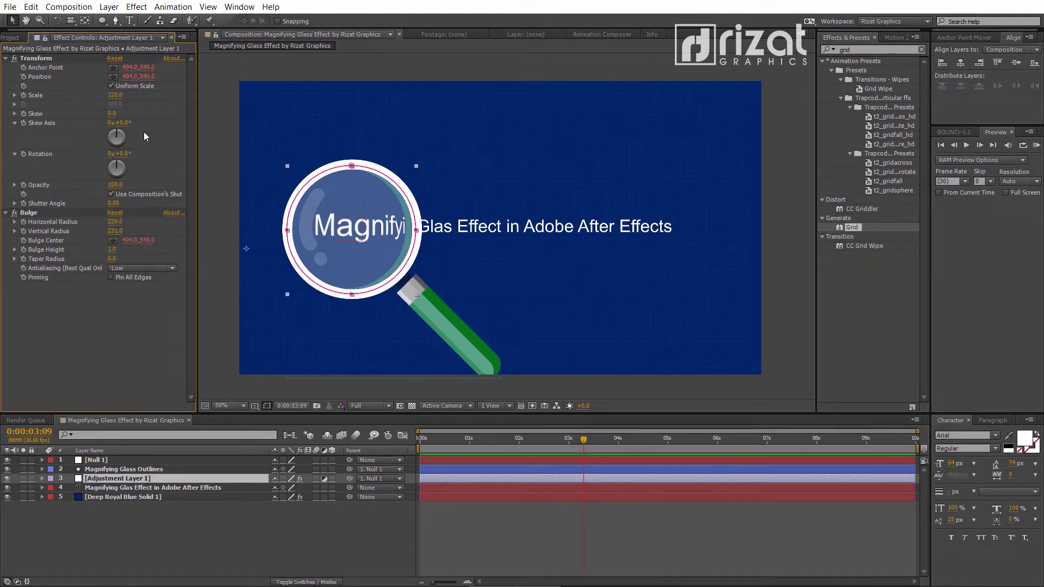
mouse_move(114, 97)
mouse_down()
mouse_move(139, 97)
mouse_move(122, 101)
mouse_up()
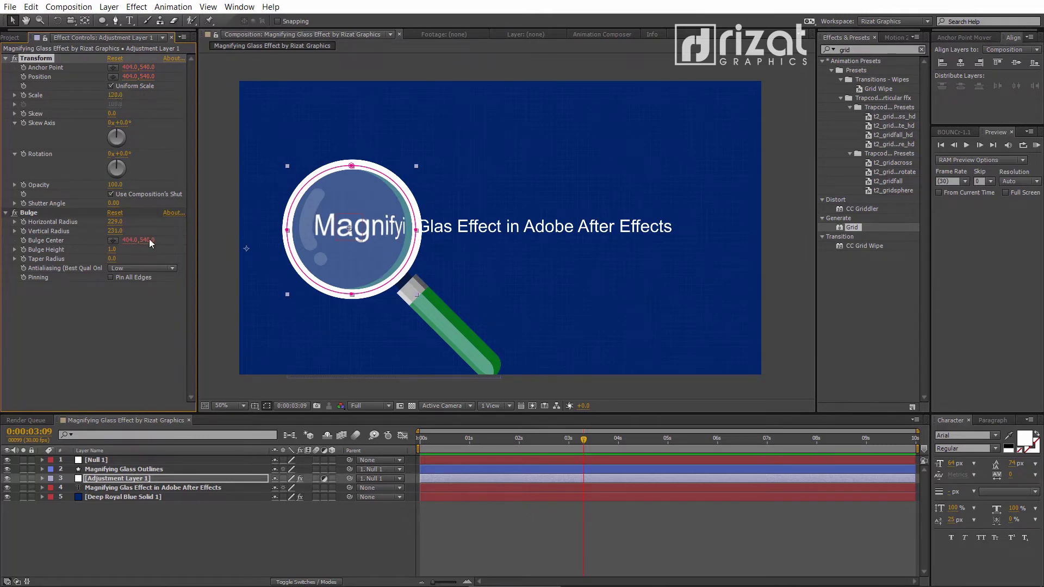
click(242, 530)
click(145, 459)
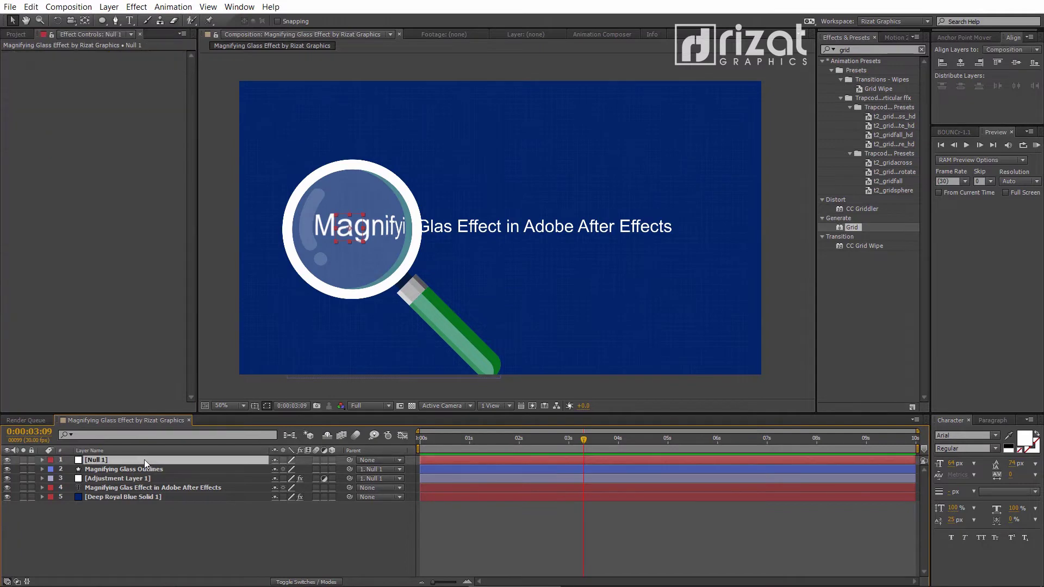
Step: Keyframe Null 1's Position from off the left edge at 0s to past the right edge later
key(p)
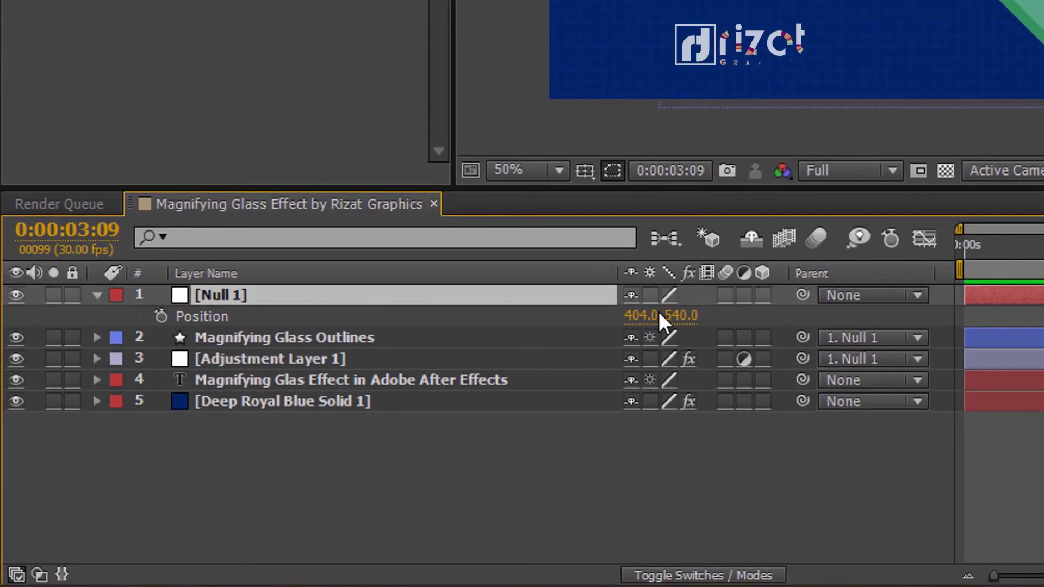
drag(1023, 255, 943, 246)
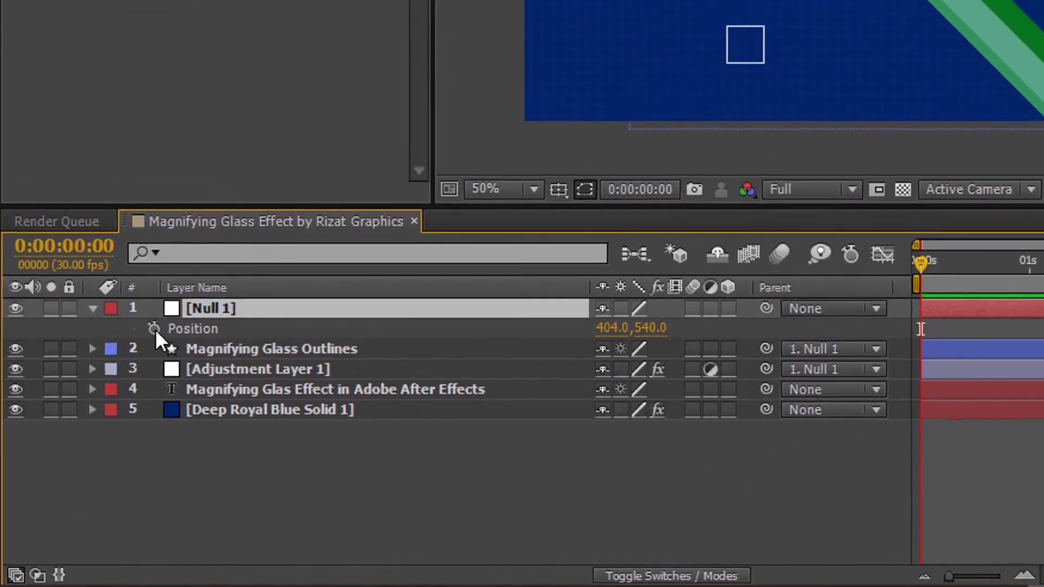
click(161, 316)
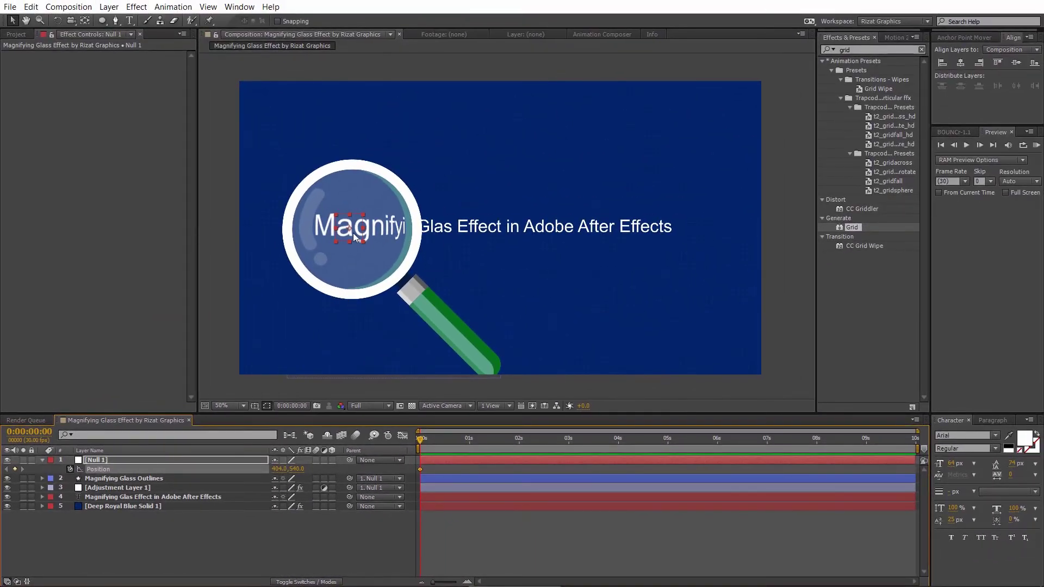
drag(345, 230, 191, 230)
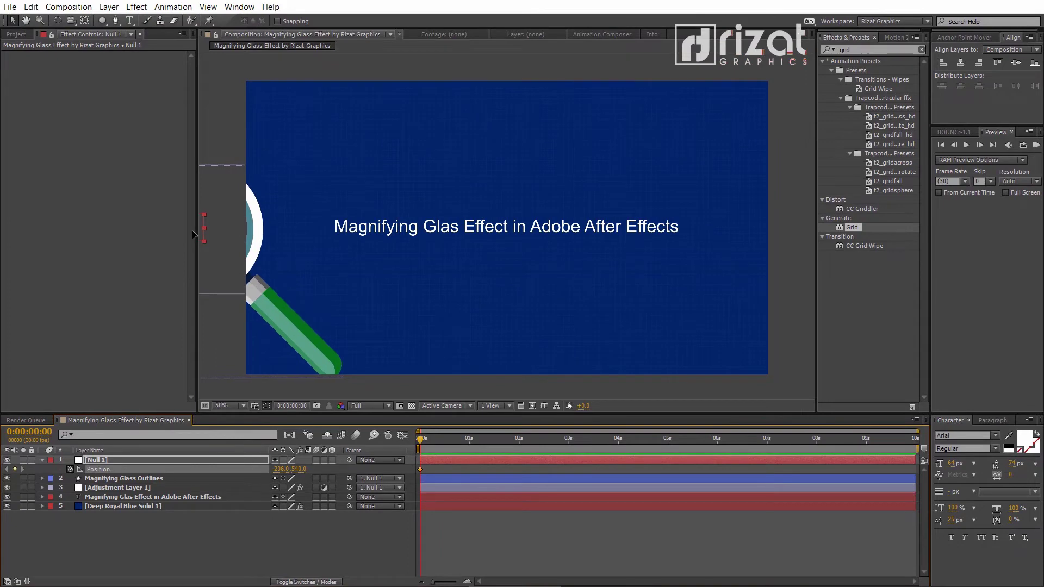
drag(426, 439, 560, 441)
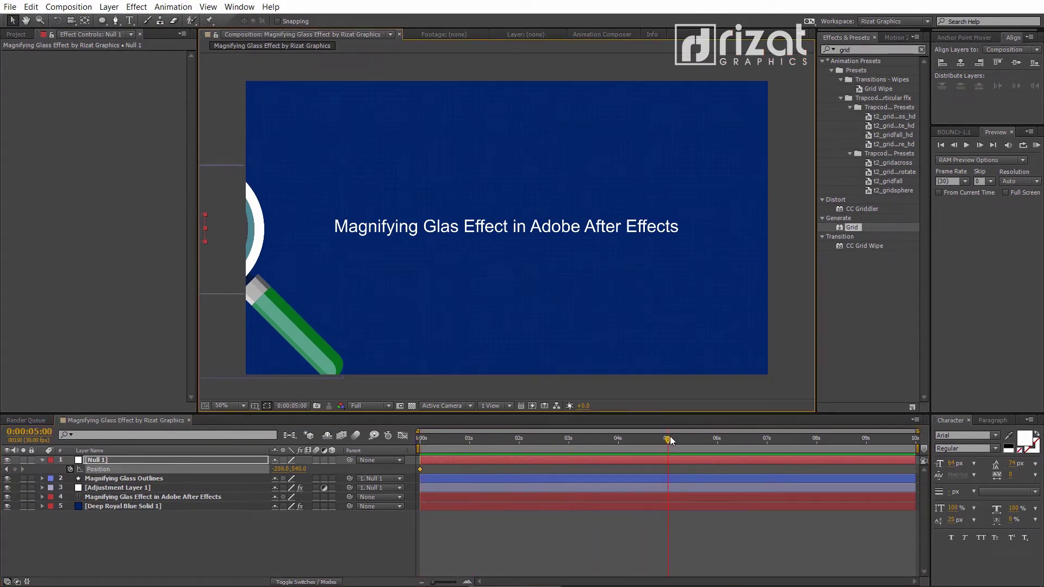
drag(210, 240, 786, 234)
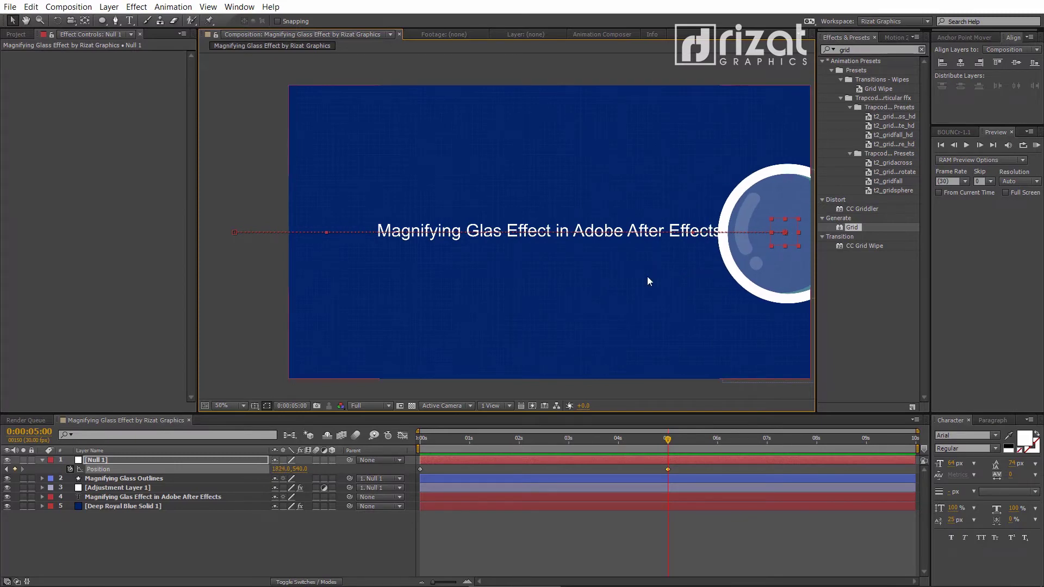
drag(639, 276, 562, 274)
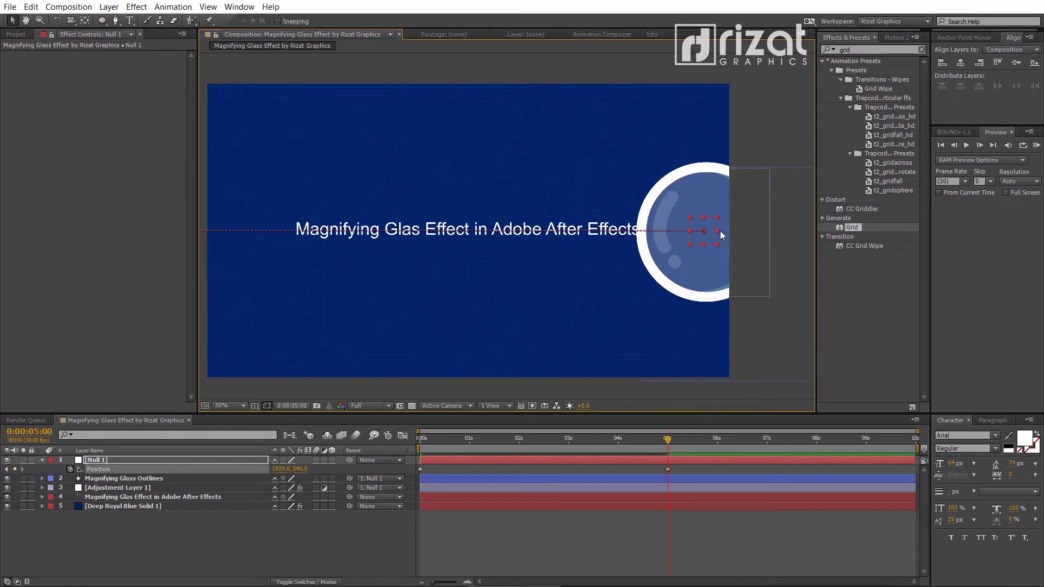
drag(704, 233, 731, 234)
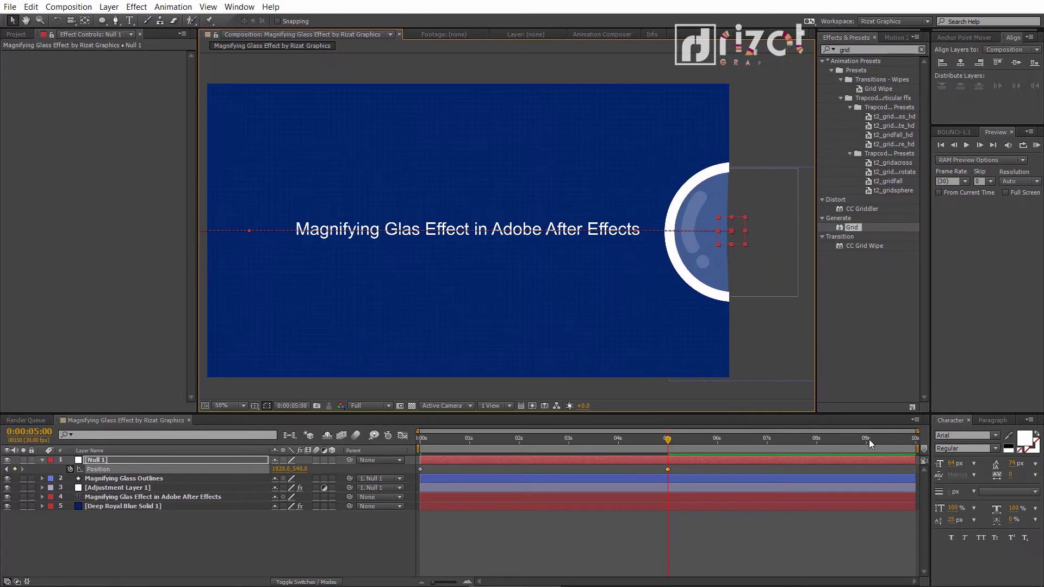
Step: Paste the first Position keyframe at the end so the magnifier finishes at -200,540
click(413, 471)
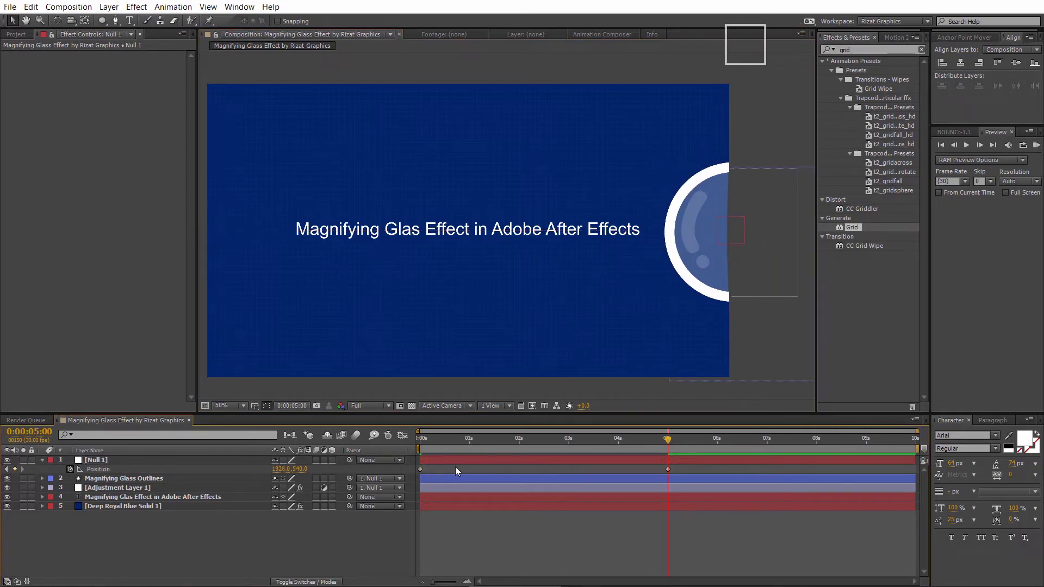
click(420, 471)
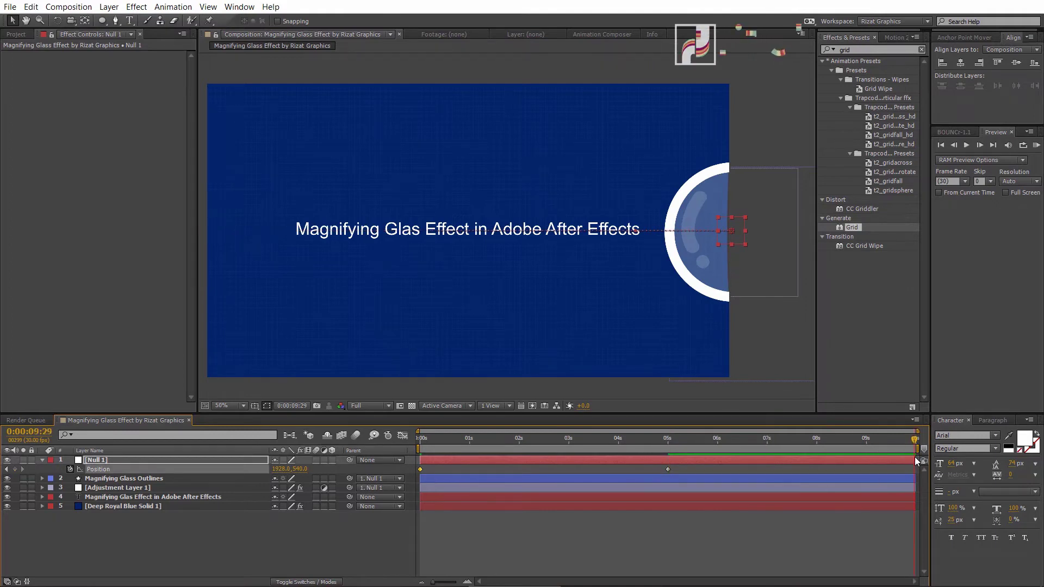
key(ctrl+v)
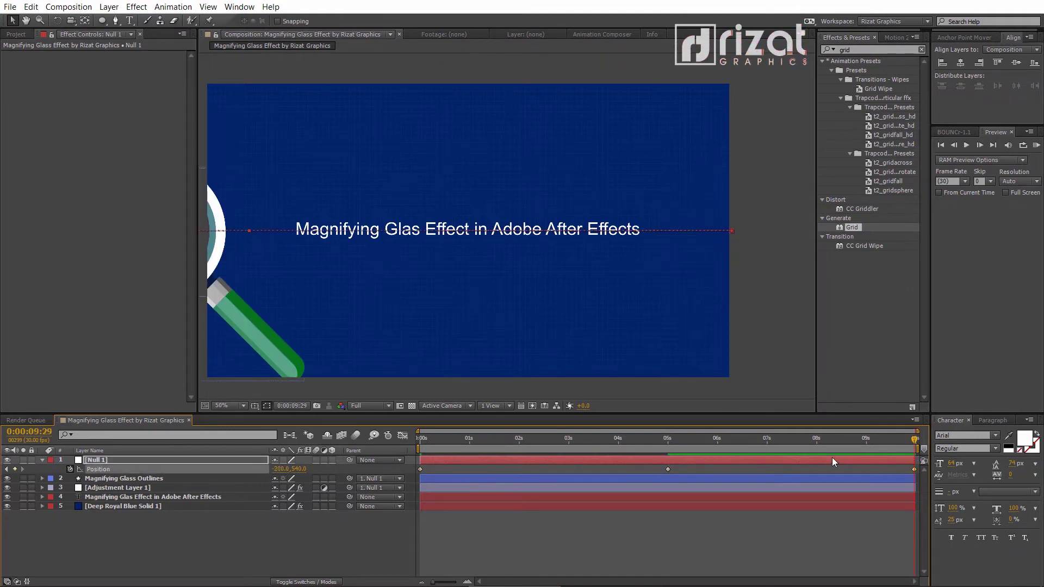
Step: Easy Ease all three Position keyframes, align the last to the timeline end, and preview
drag(596, 465, 416, 471)
right_click(421, 469)
mouse_move(438, 461)
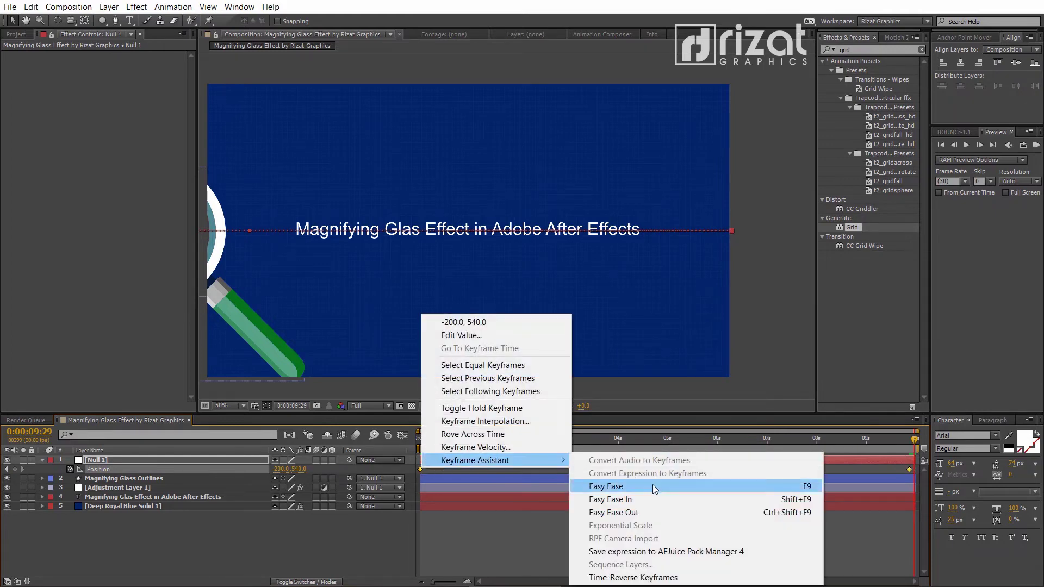
click(653, 485)
click(742, 507)
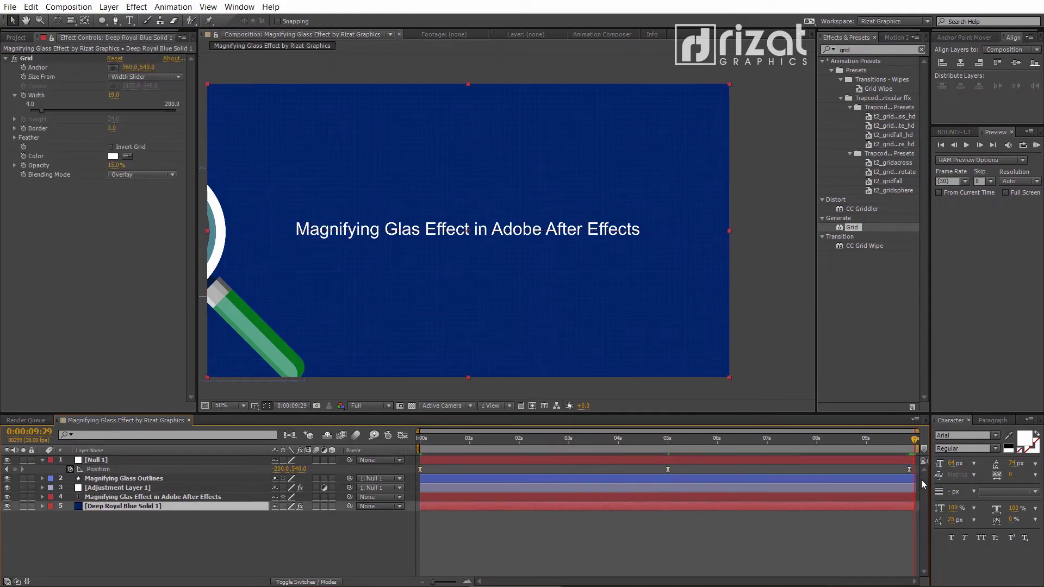
drag(911, 469, 915, 469)
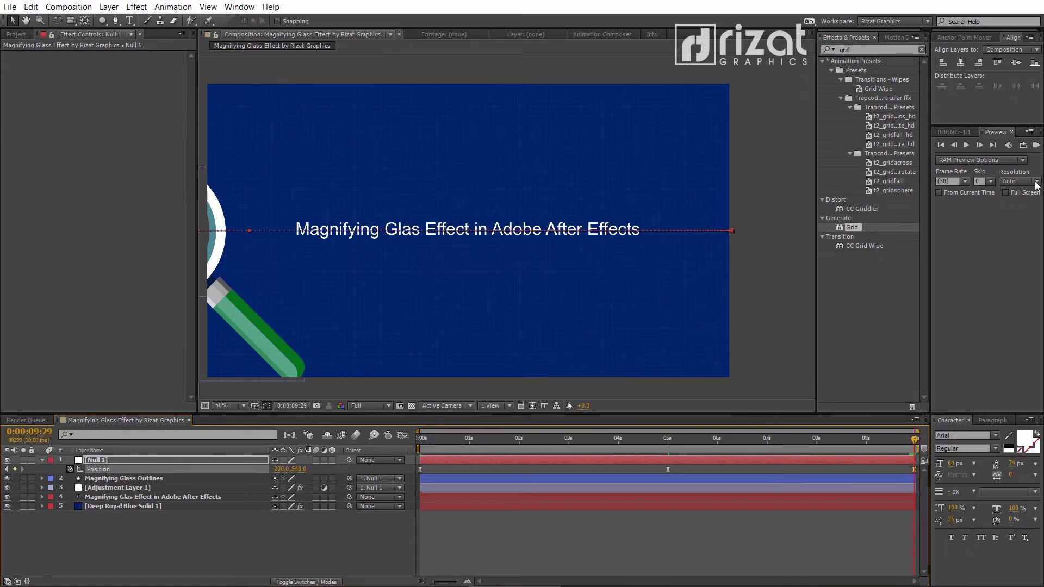
click(1036, 146)
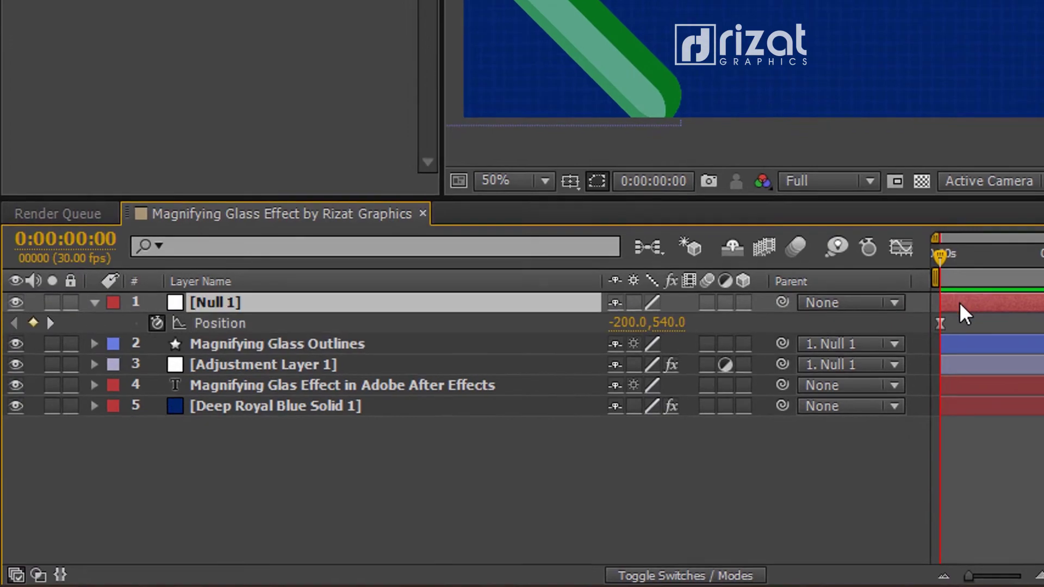
Step: Keyframe Null 1's Rotation from 0s, with 45° at 0:00:01:17 and 100° at 0:00:02:24
key(r)
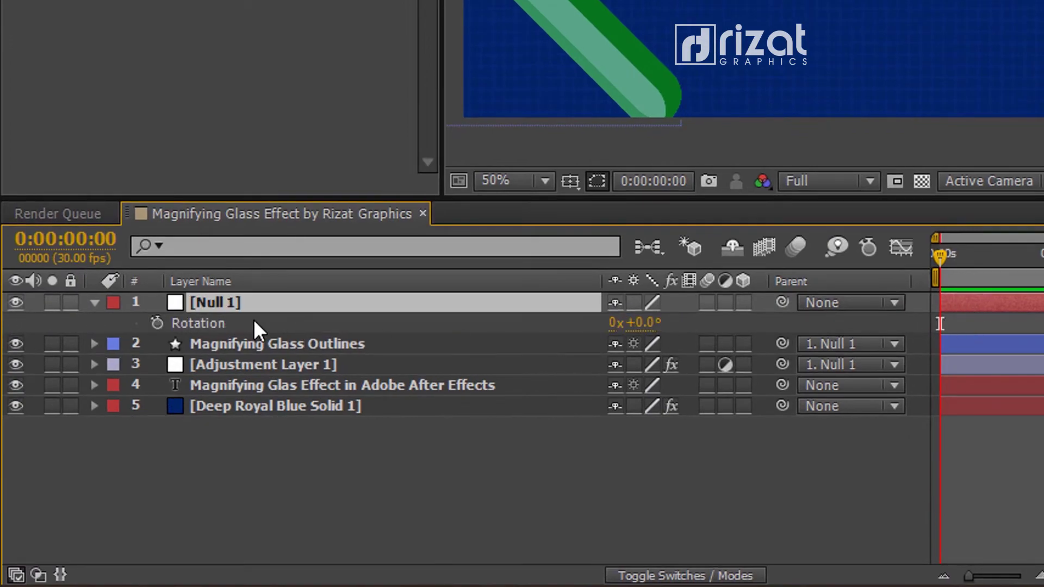
click(161, 321)
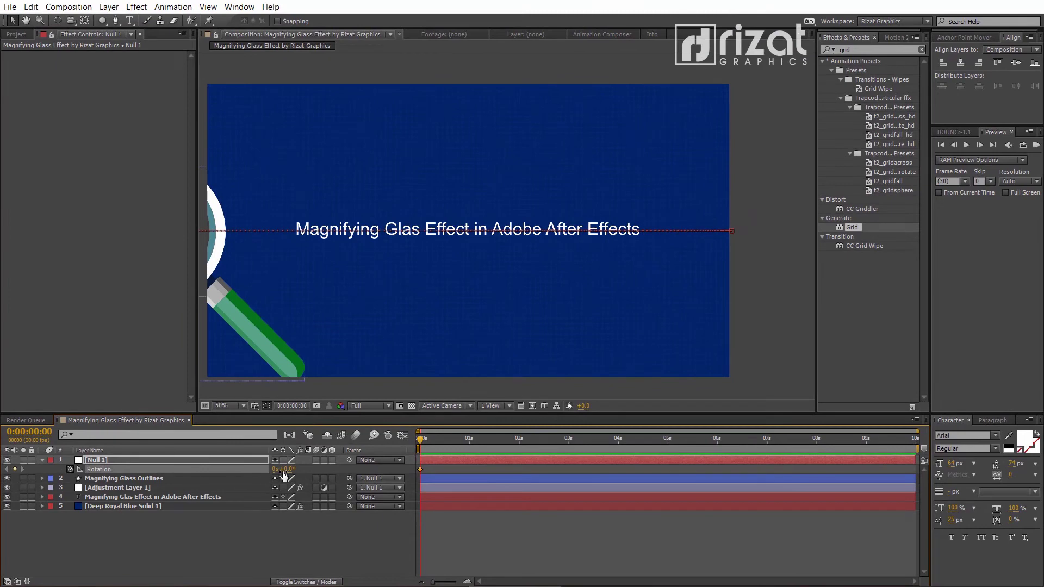
drag(284, 470, 309, 468)
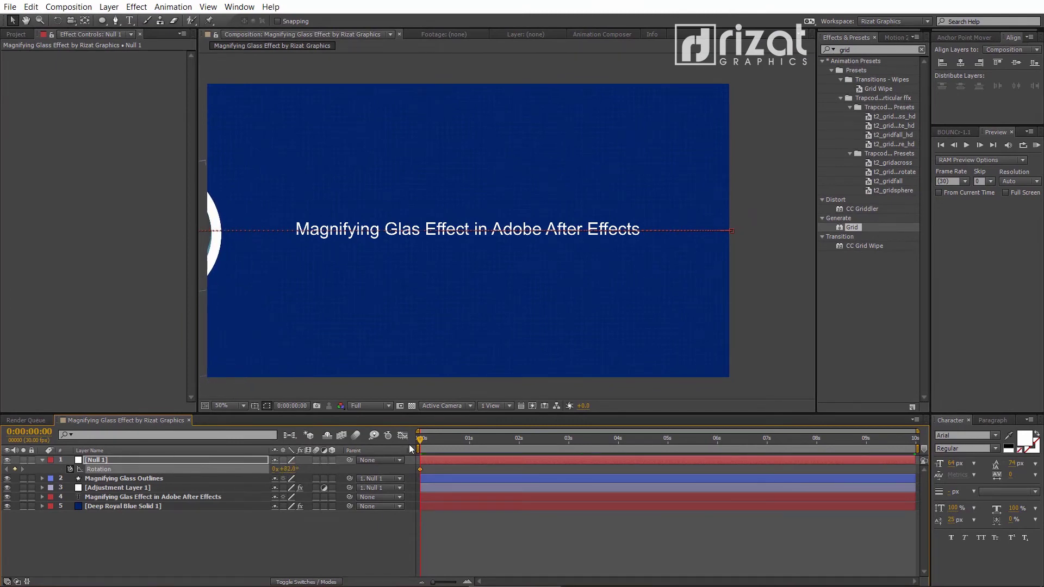
drag(427, 442, 498, 440)
drag(289, 471, 263, 465)
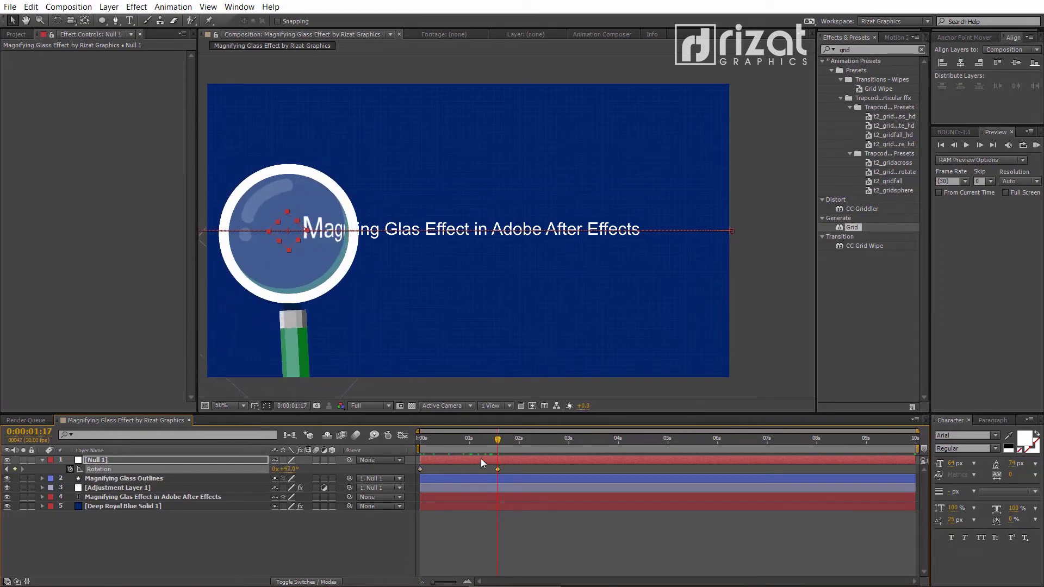
drag(496, 441, 559, 440)
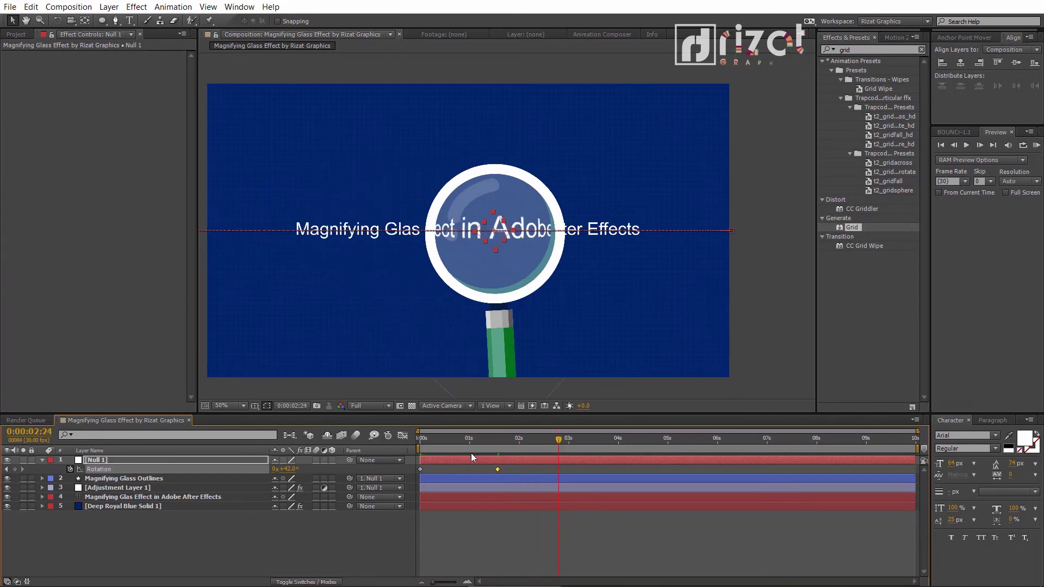
drag(301, 469, 329, 468)
drag(566, 440, 733, 436)
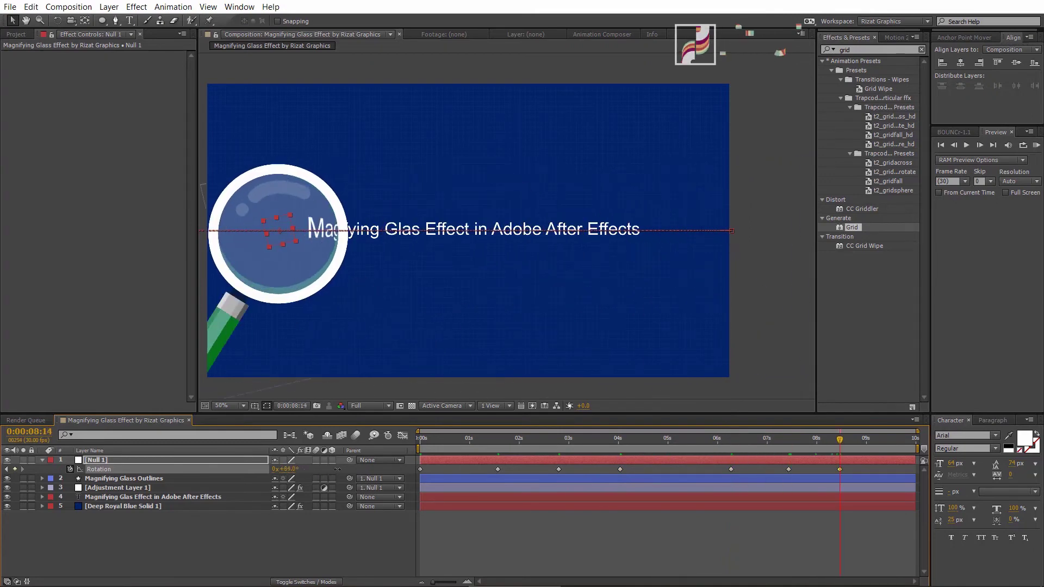
Step: Easy Ease all the Rotation keyframes and preview the tilting sweep
click(1036, 146)
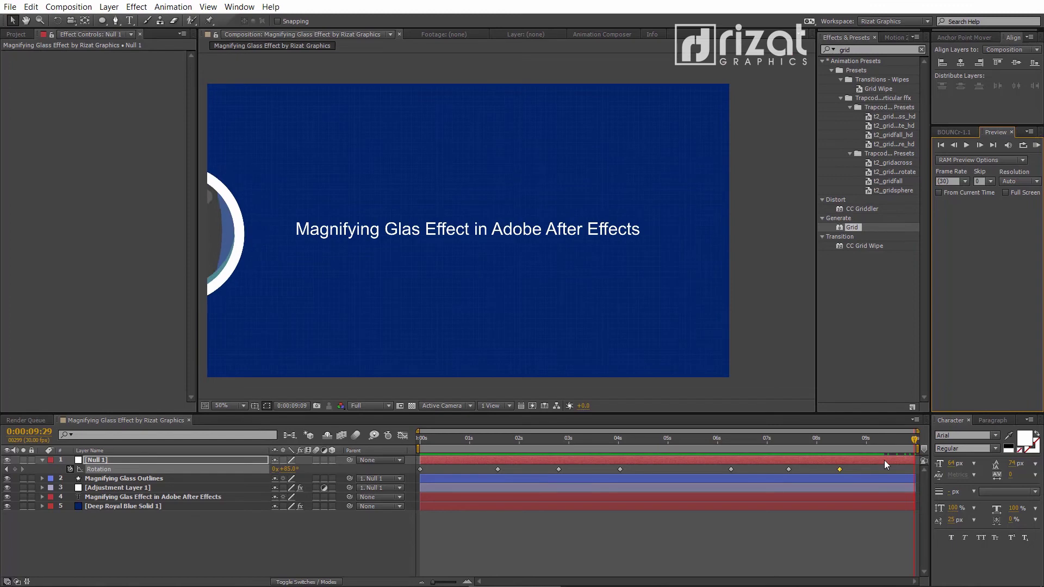
click(866, 468)
drag(866, 468, 442, 472)
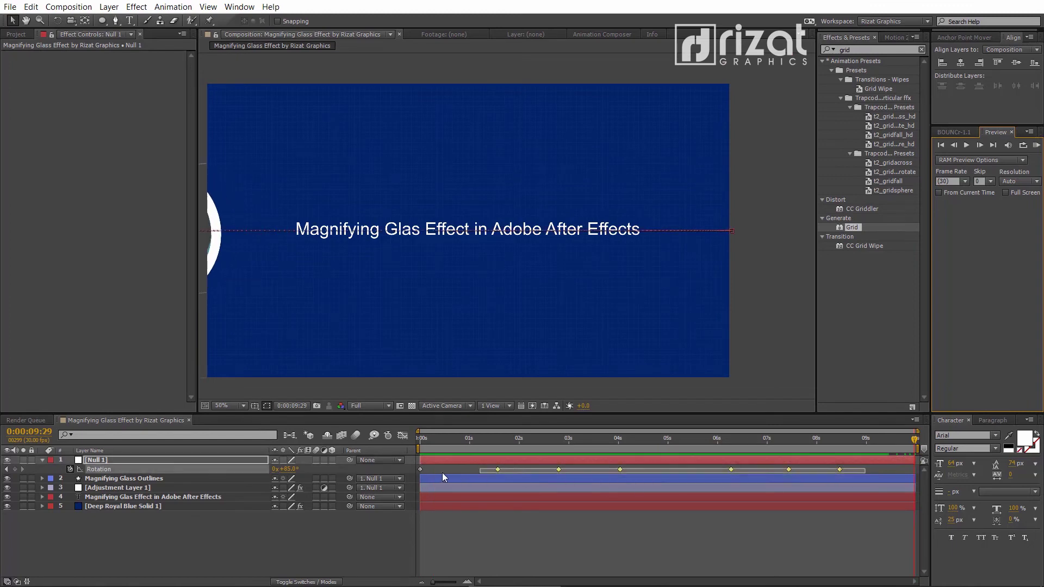
right_click(420, 469)
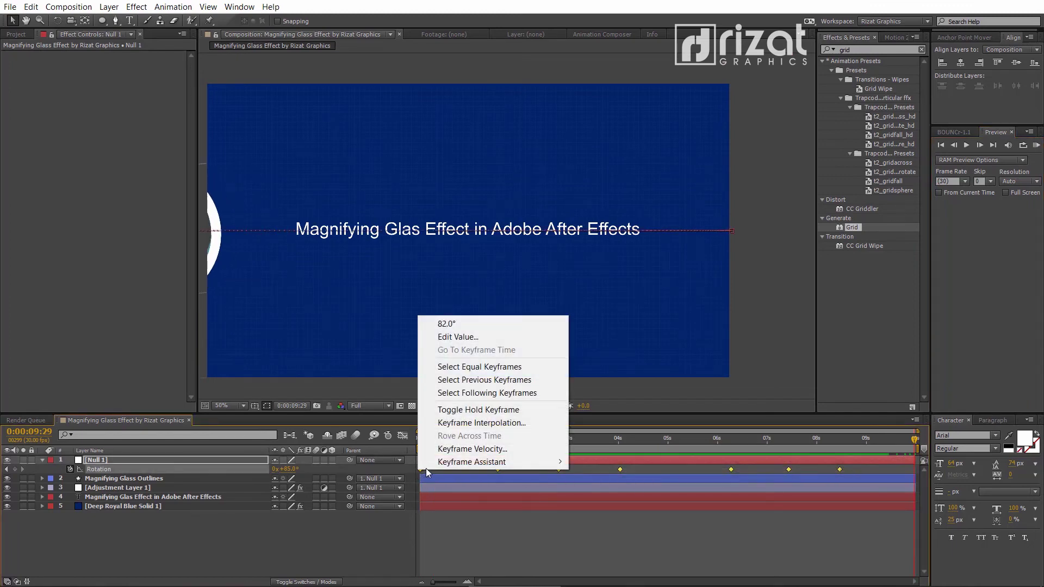
mouse_move(429, 465)
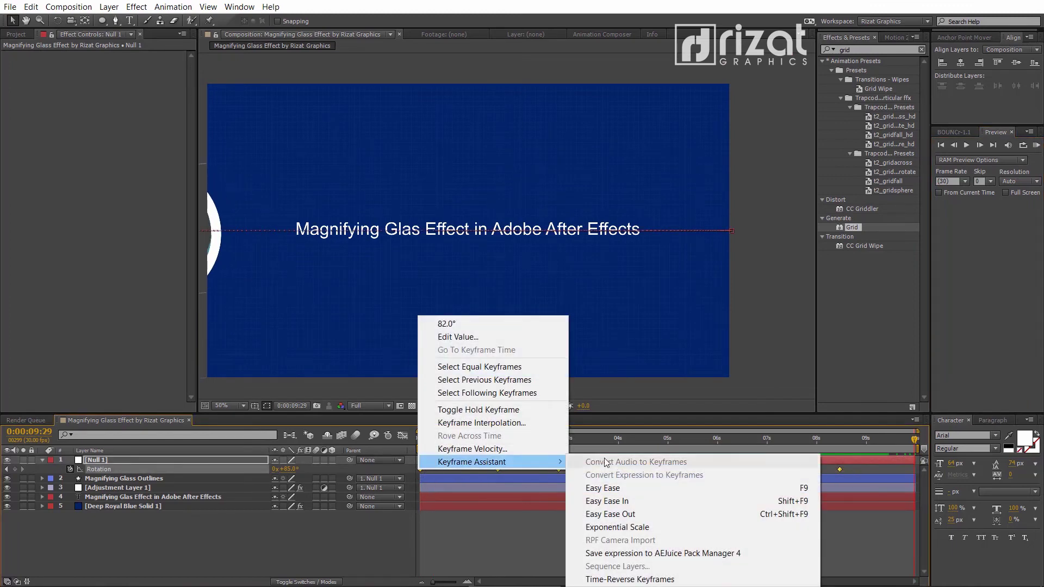
click(613, 488)
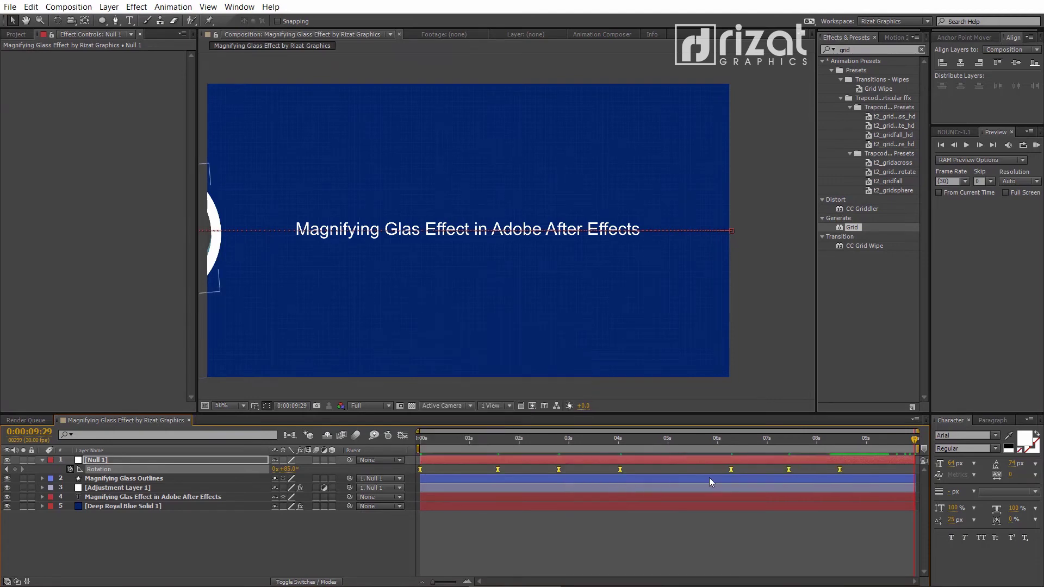
click(1039, 146)
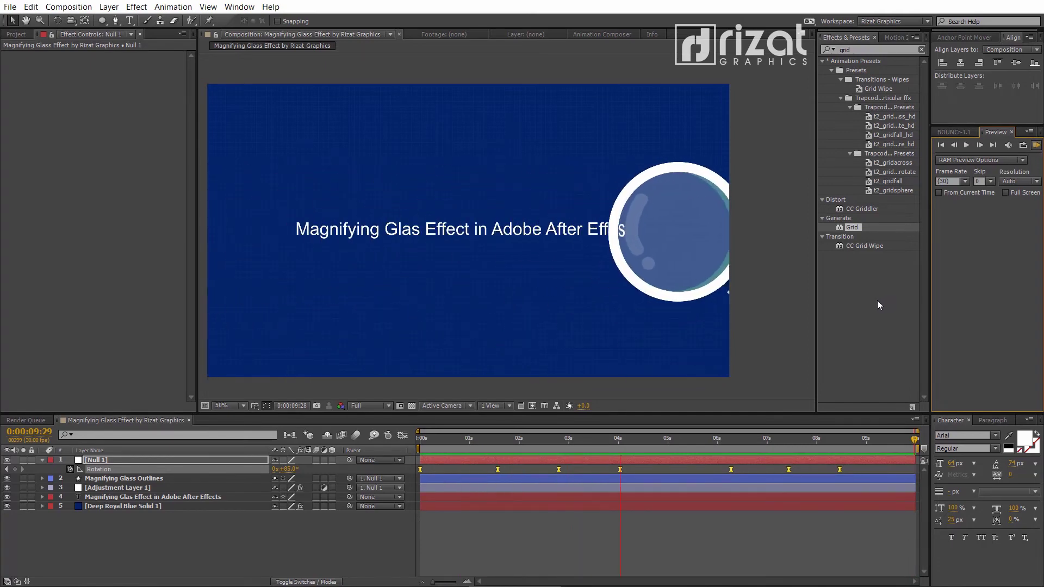
Step: Retype the title as 'Change Your Text' and preview the magnifier sweeping over it
double_click(143, 497)
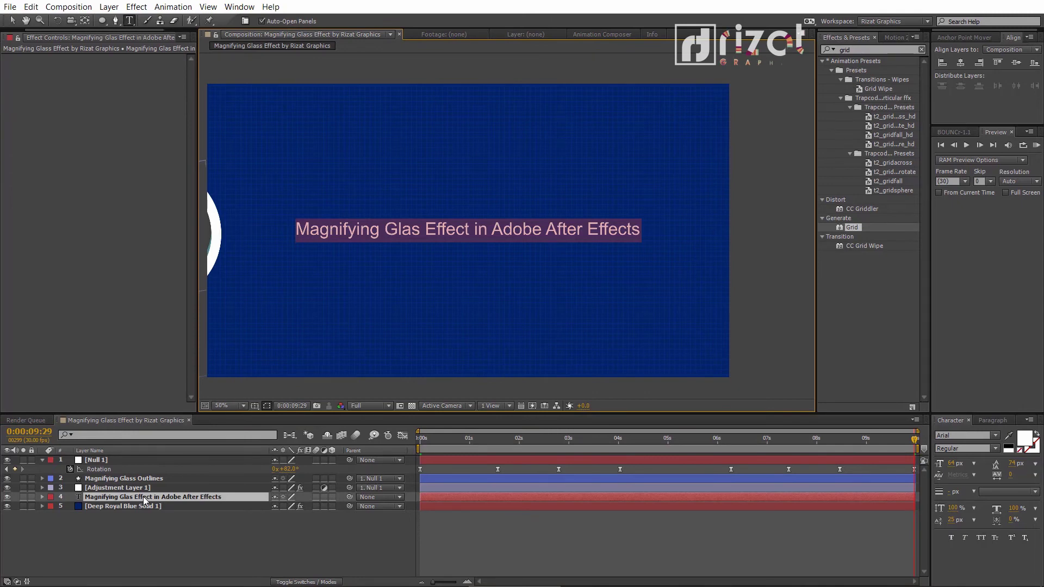
text(Change Your Text)
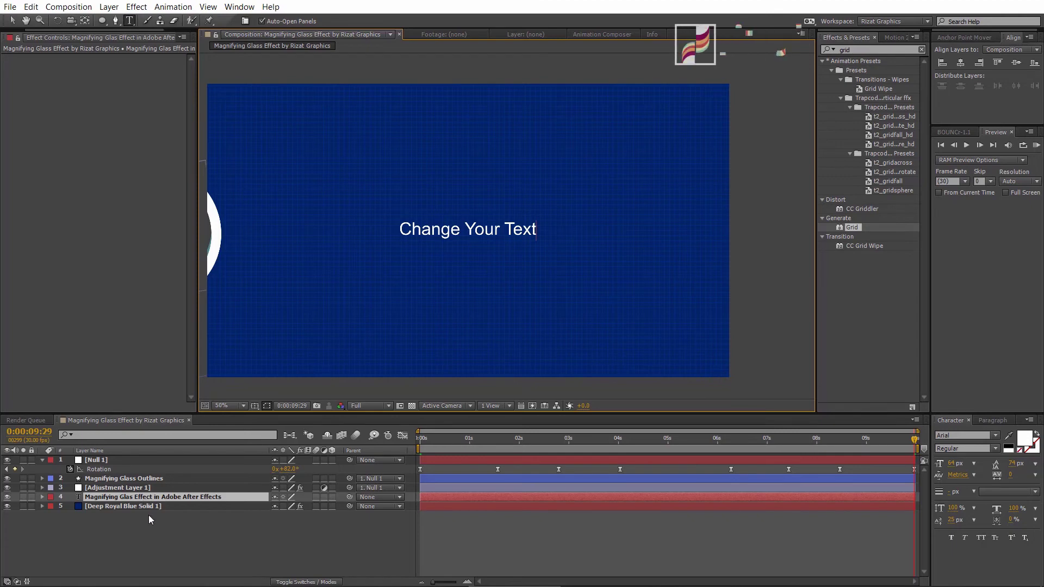
click(149, 517)
click(1036, 145)
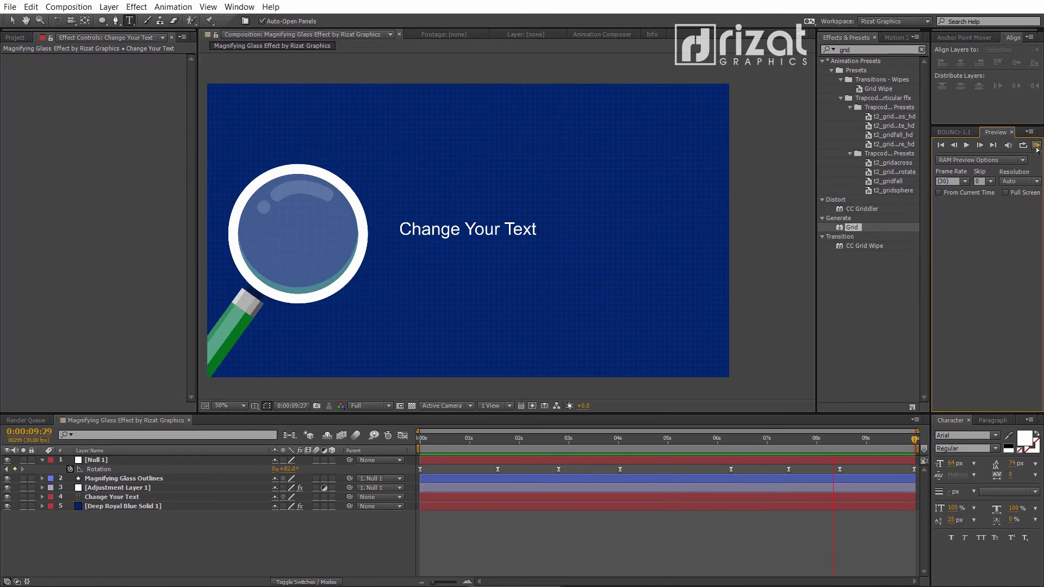
Step: Add RT-Rizat-white.png as a layer at 40% scale, hide the Change Your Text layer, and preview
key(ctrl+0)
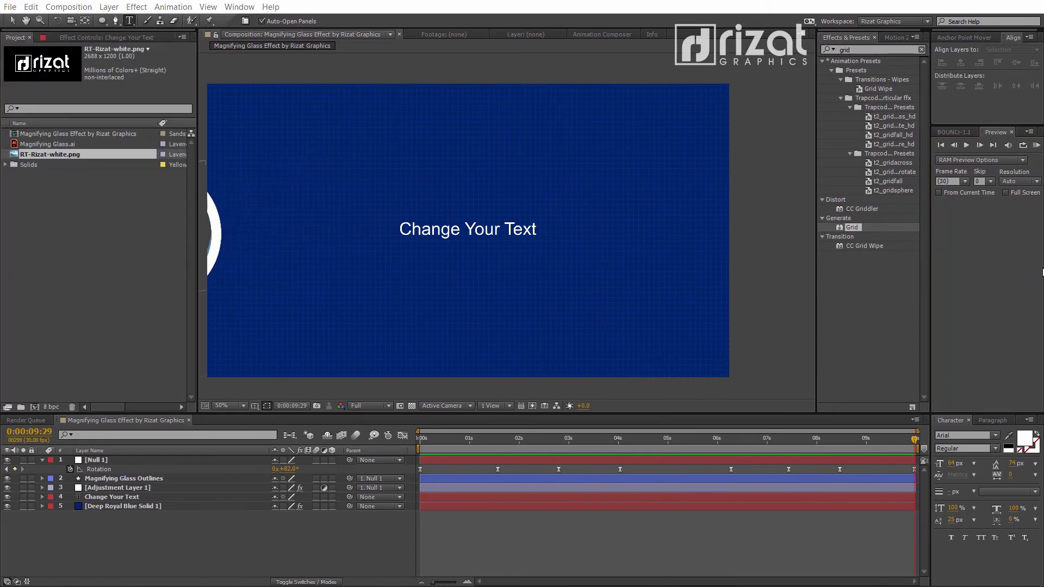
click(922, 50)
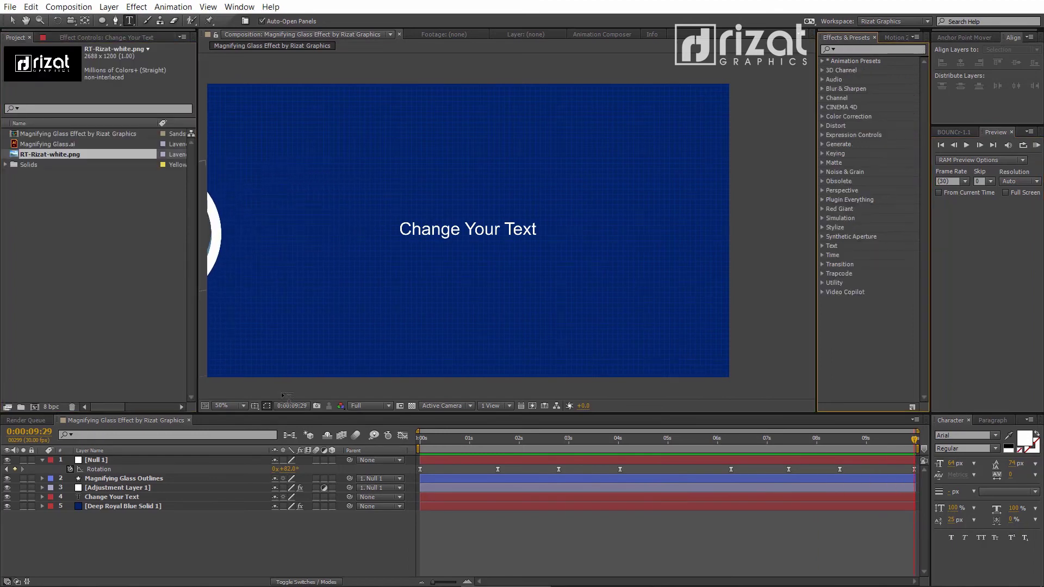
click(52, 261)
drag(40, 155, 48, 496)
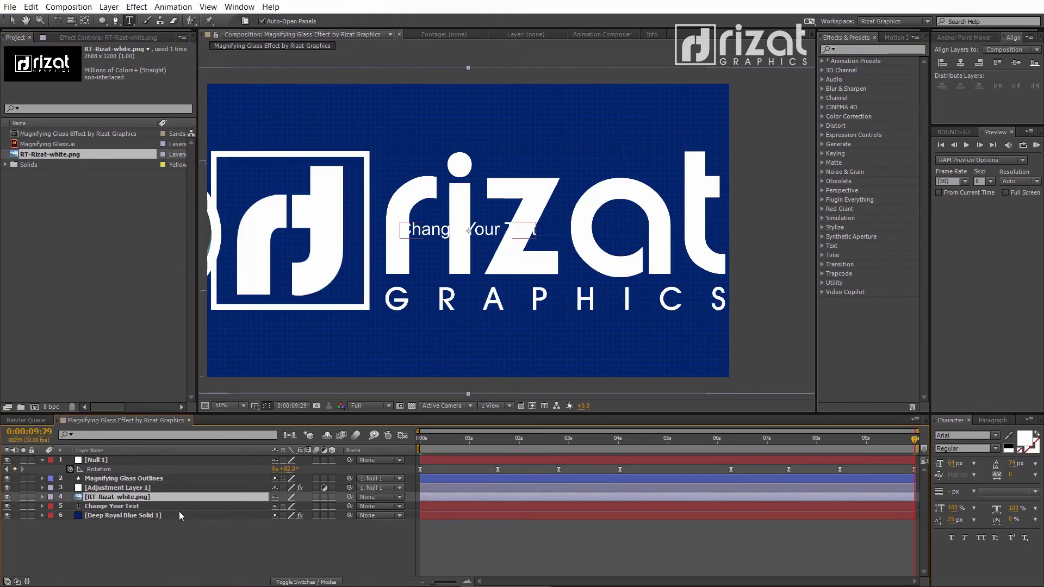
key(s)
drag(292, 508, 242, 487)
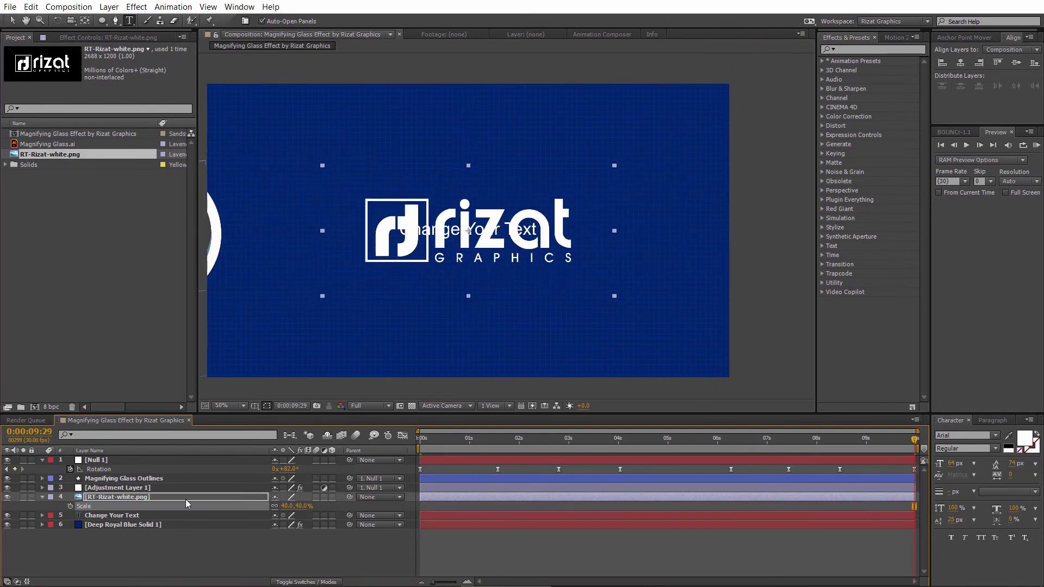
click(7, 516)
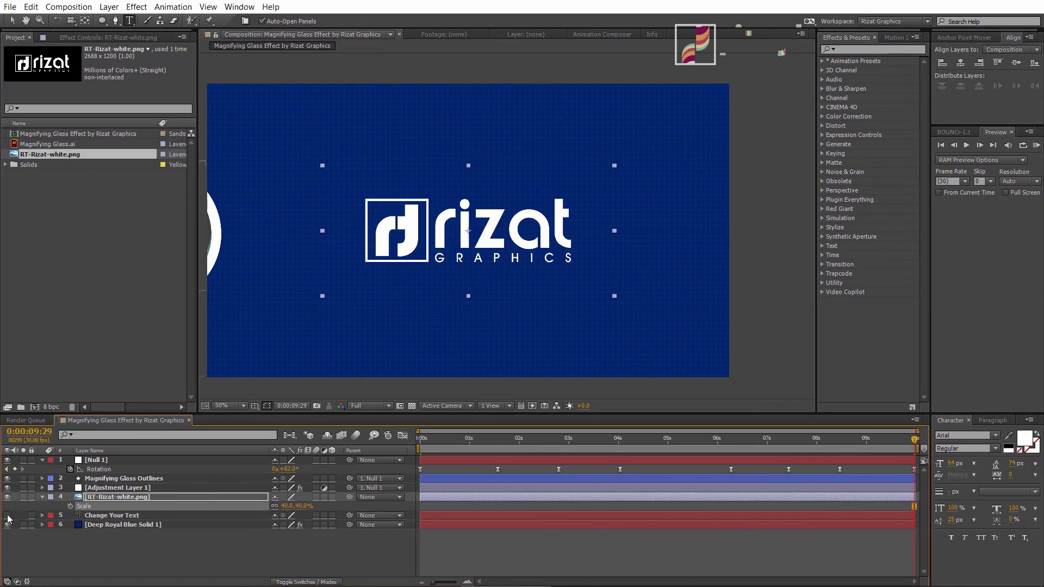
click(1037, 145)
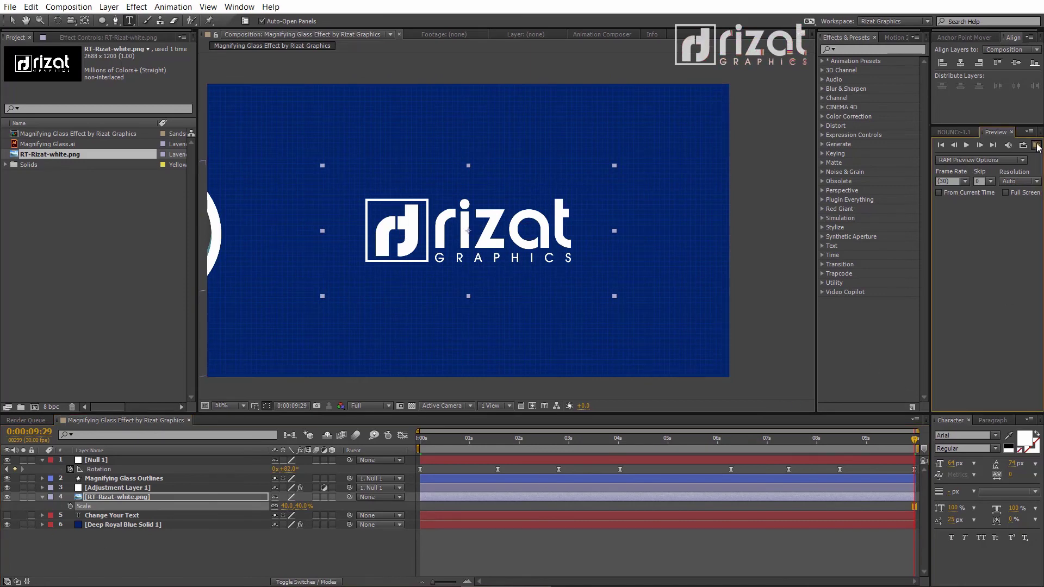